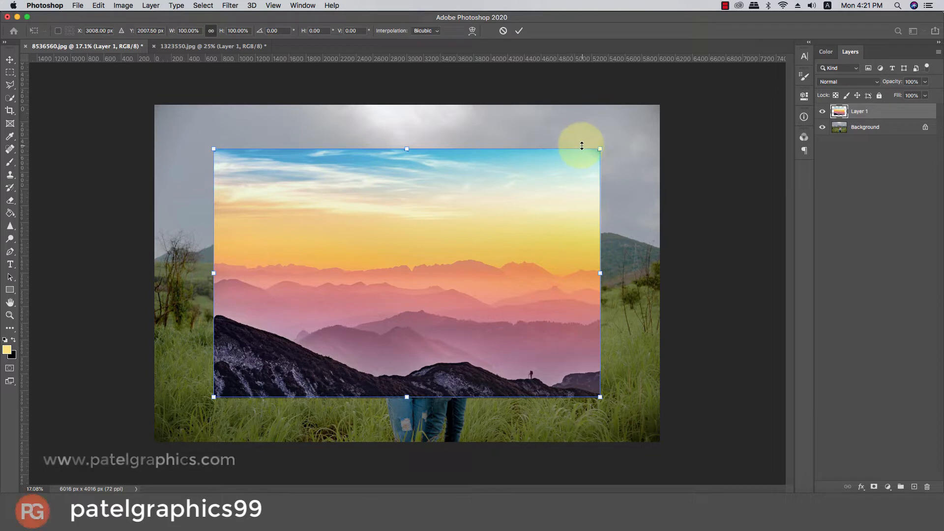
Scale the sunset image to about 131% to span the photo's full width and align it with the photo's upper edge
left_click_drag(603, 146, 661, 105)
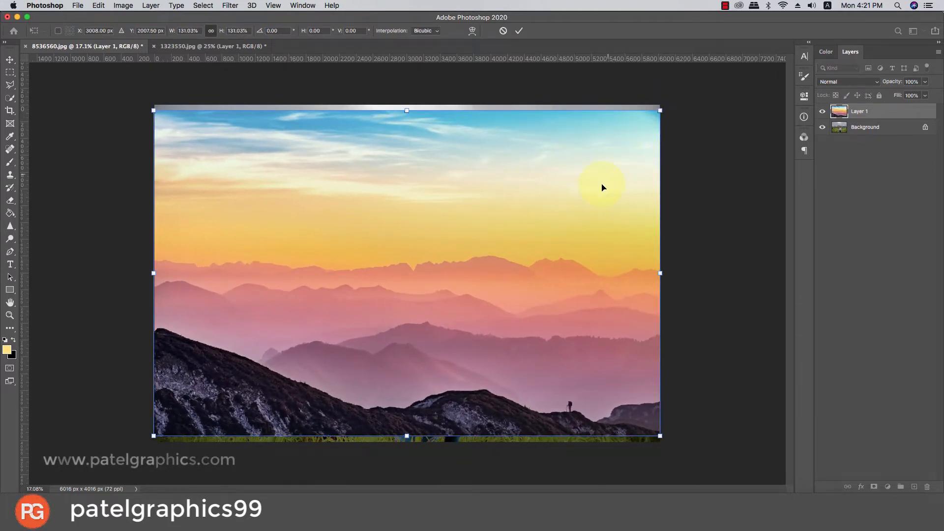
left_click_drag(603, 187, 597, 187)
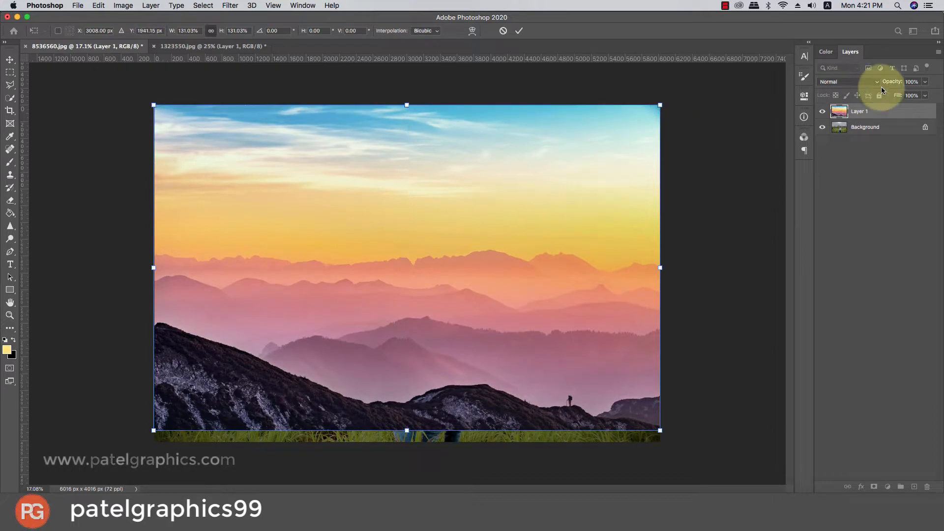
key("Return")
Try blending the sunset layer at 61% opacity in Lighten mode
left_click(924, 82)
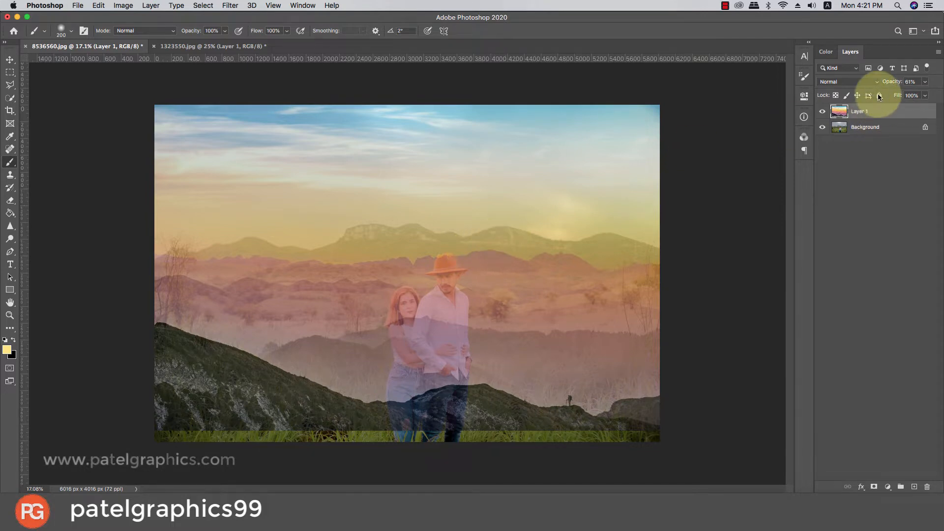
left_click(830, 82)
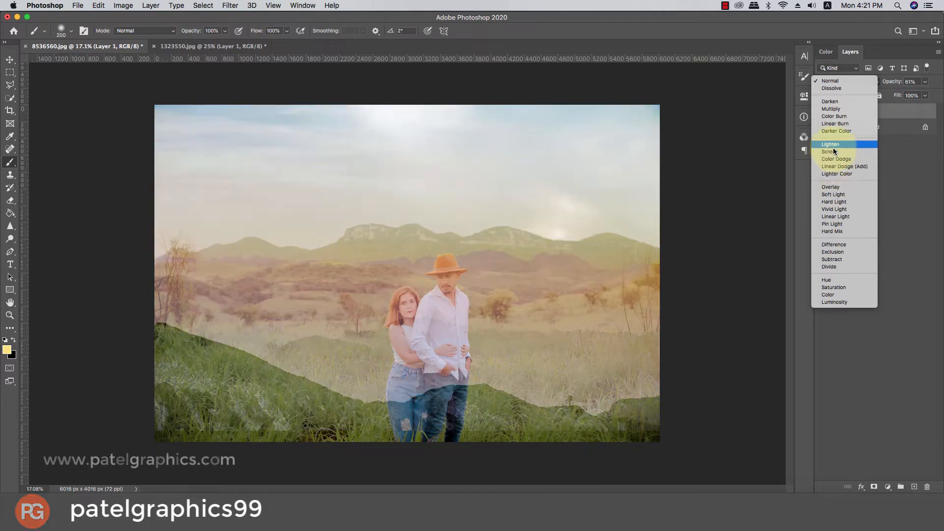
left_click(833, 144)
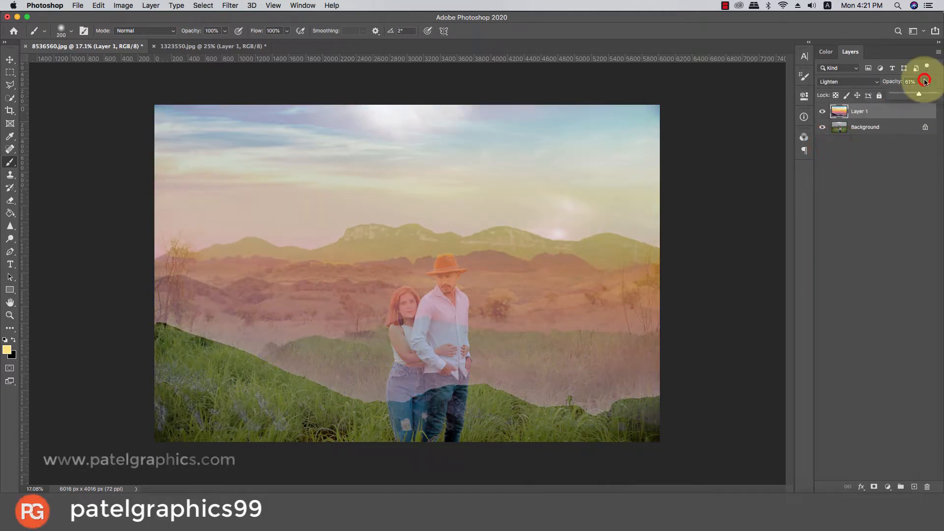
Set the sunset layer to 100% opacity with the Overlay blend mode
left_click_drag(929, 95, 943, 96)
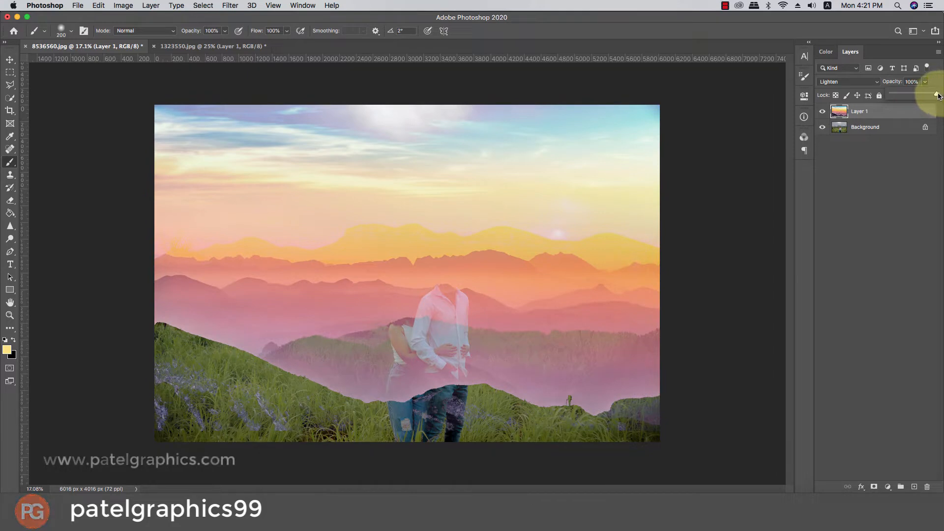
left_click(825, 81)
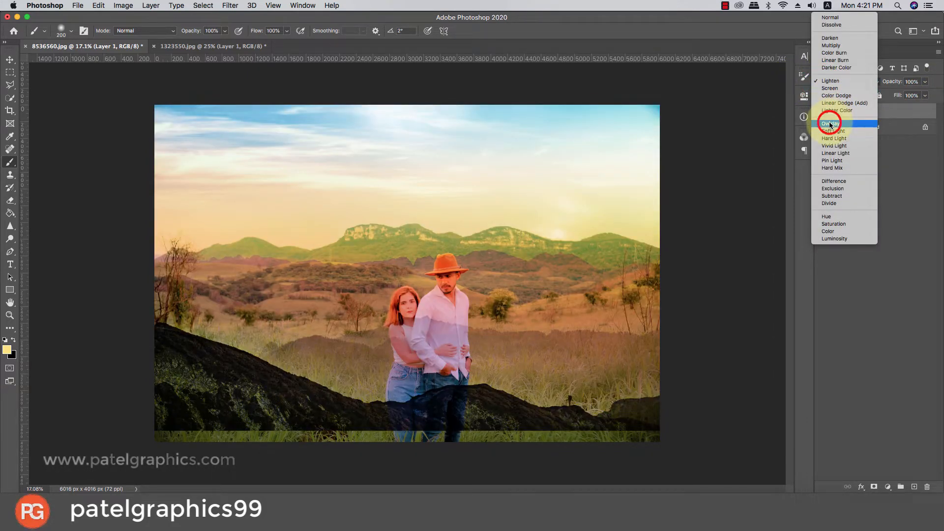
left_click(829, 123)
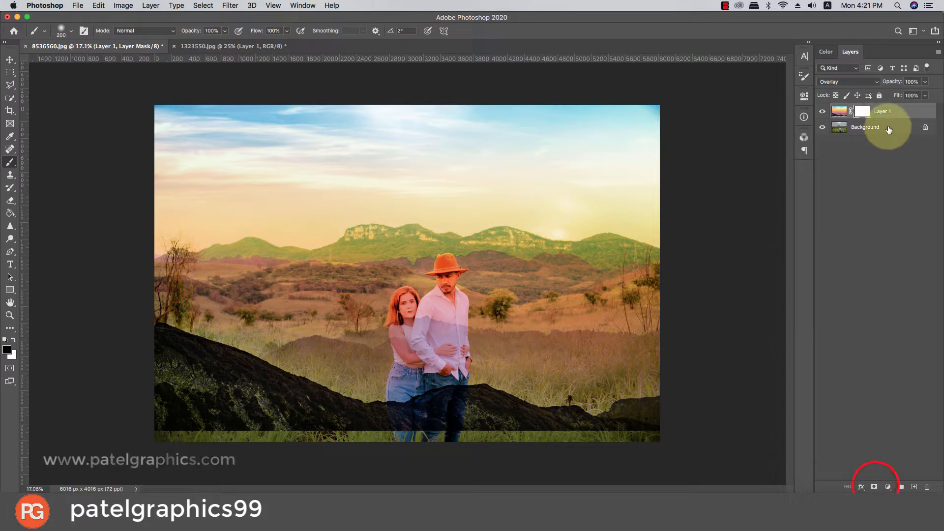
Duplicate the sunset layer together with its layer mask and hide the original Layer 1
key("super+j")
left_click(821, 129)
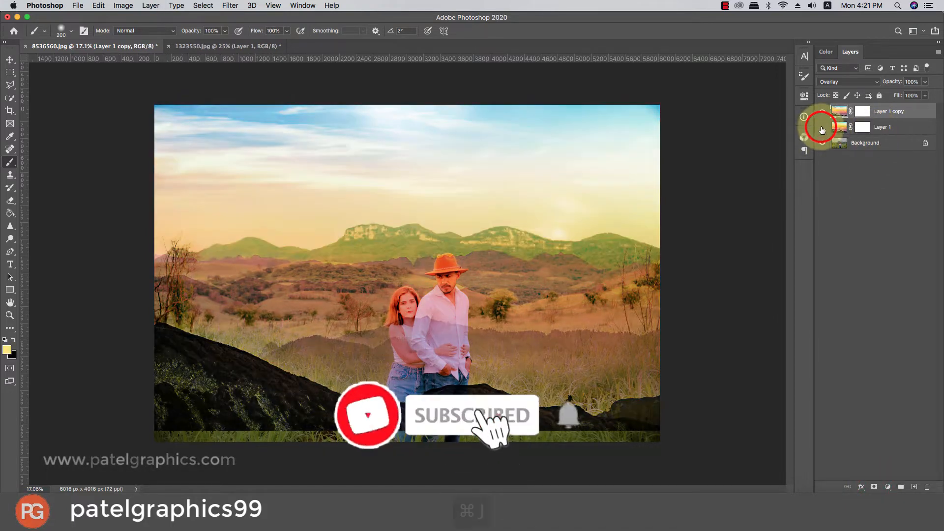
Paint the copy's layer mask black with a large soft brush to remove the sunset from the grass, lower hills and couple
left_click(862, 111)
key("d")
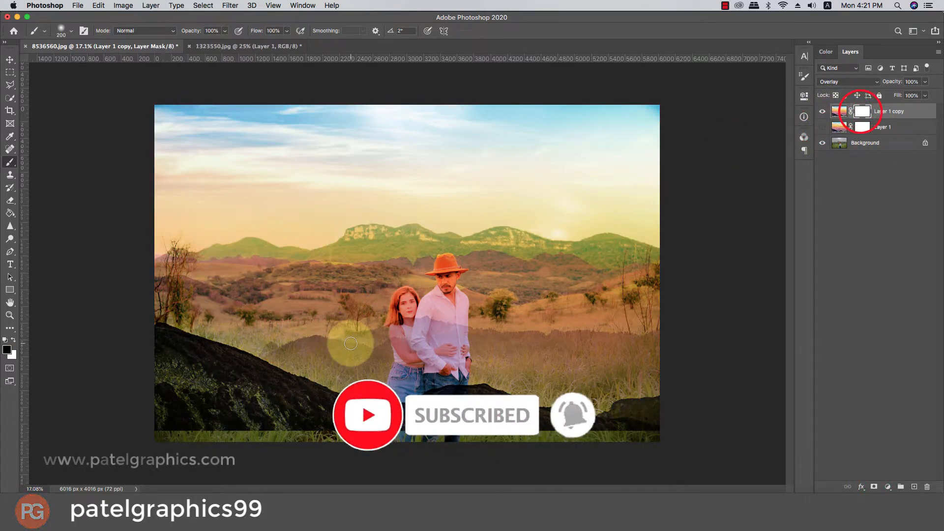
key("bracketright")
key("bracketright")
key("bracketright")
key("bracketright")
key("bracketright")
key("bracketright")
key("bracketright")
key("bracketright")
key("bracketright")
key("bracketright")
key("bracketright")
key("bracketright")
key("bracketright")
key("bracketright")
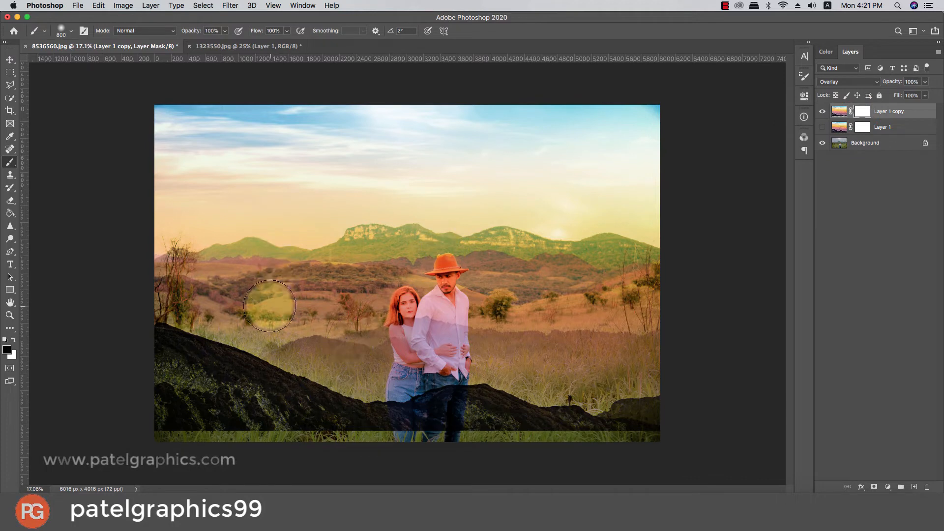
key("bracketright")
key("bracketright")
key("bracketright")
mouse_move(167, 355)
left_mouse_down()
mouse_move(502, 399)
mouse_move(635, 406)
mouse_move(675, 393)
mouse_move(423, 367)
mouse_move(162, 395)
mouse_move(155, 411)
mouse_move(489, 411)
mouse_move(542, 387)
left_mouse_up()
key("bracketright")
key("bracketright")
mouse_move(444, 335)
left_mouse_down()
mouse_move(131, 339)
mouse_move(674, 333)
mouse_move(423, 344)
mouse_move(394, 312)
mouse_move(441, 294)
mouse_move(142, 329)
left_mouse_up()
key("bracketleft")
key("bracketleft")
key("bracketleft")
key("bracketleft")
key("bracketright")
mouse_move(211, 311)
left_mouse_down()
mouse_move(135, 314)
mouse_move(125, 359)
left_mouse_up()
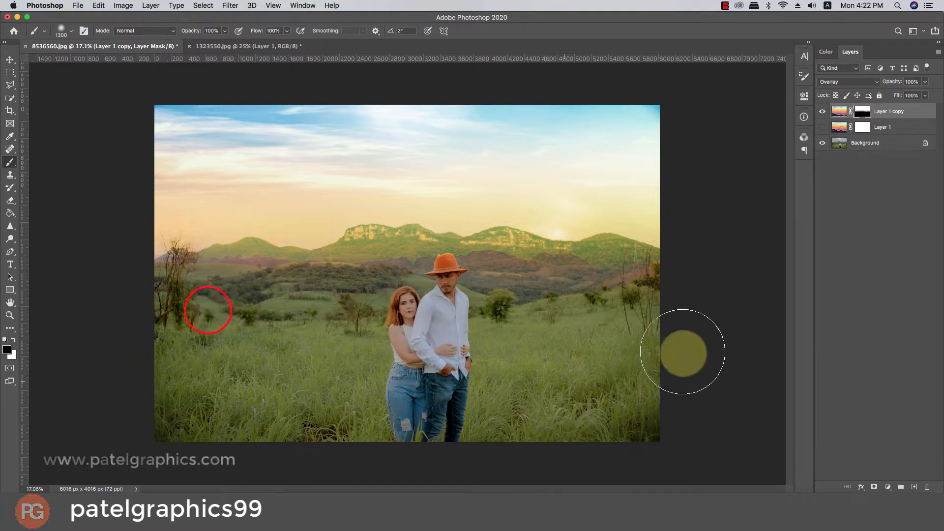
Refine the mask with a 1000 px brush over the distant hills and the couple, comparing the layer off and on
key("bracketleft")
key("bracketleft")
key("bracketleft")
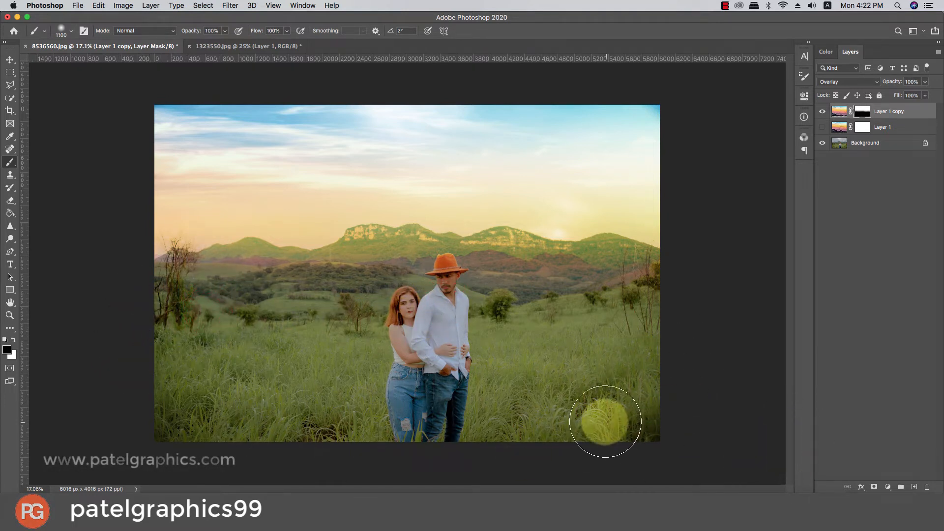
left_click(541, 309)
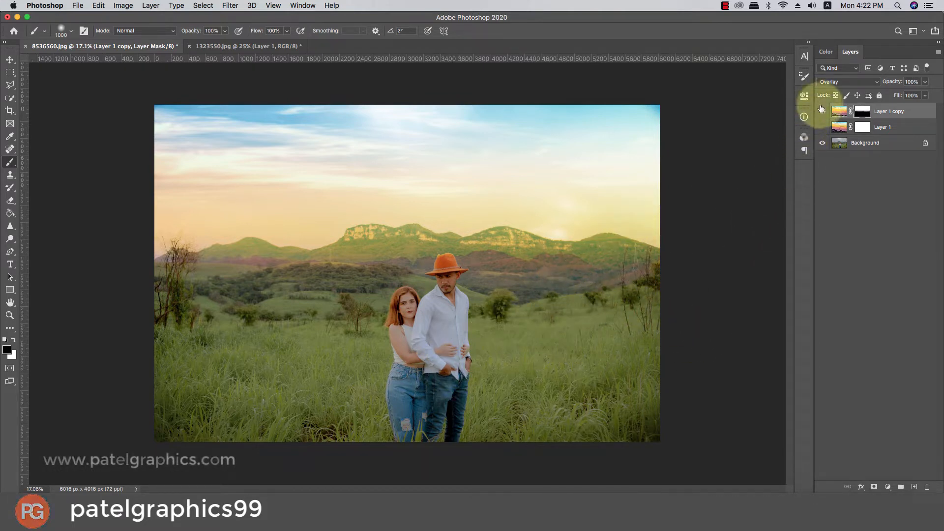
left_click(822, 111)
left_click(822, 111)
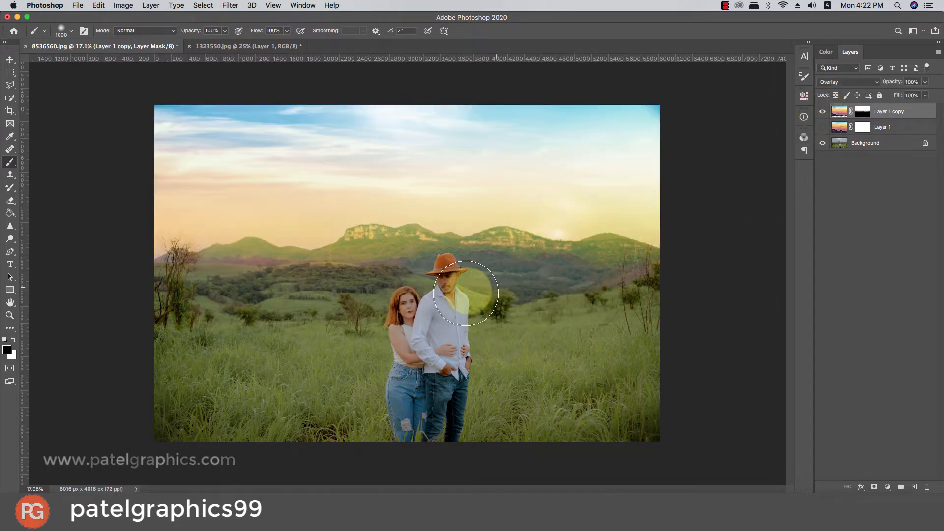
left_click(398, 291)
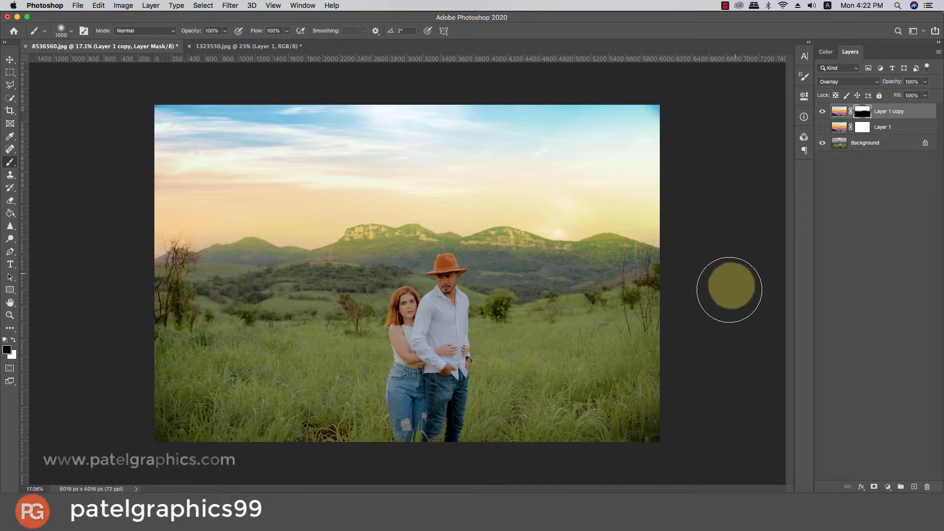
Add an empty layer directly above the hidden Layer 1 and choose a warm golden yellow foreground color based on the horizon
left_click(903, 129)
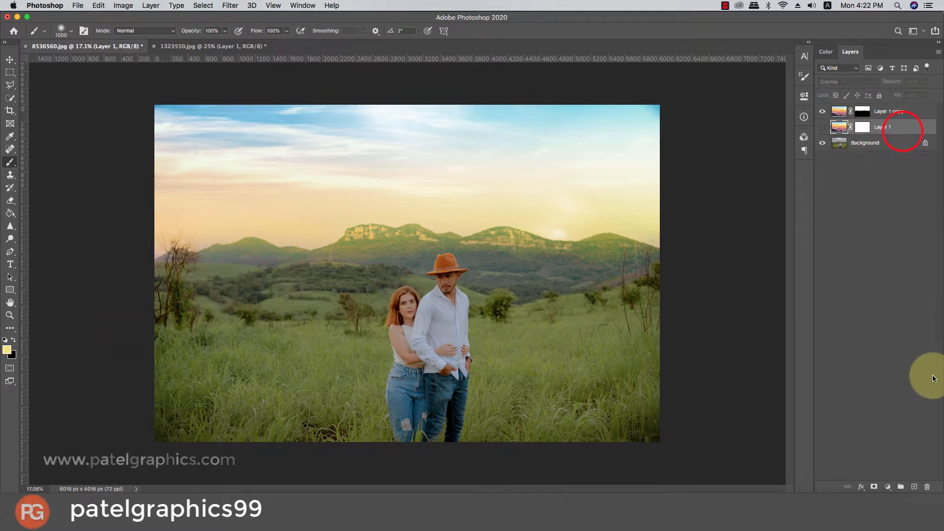
left_click(913, 484)
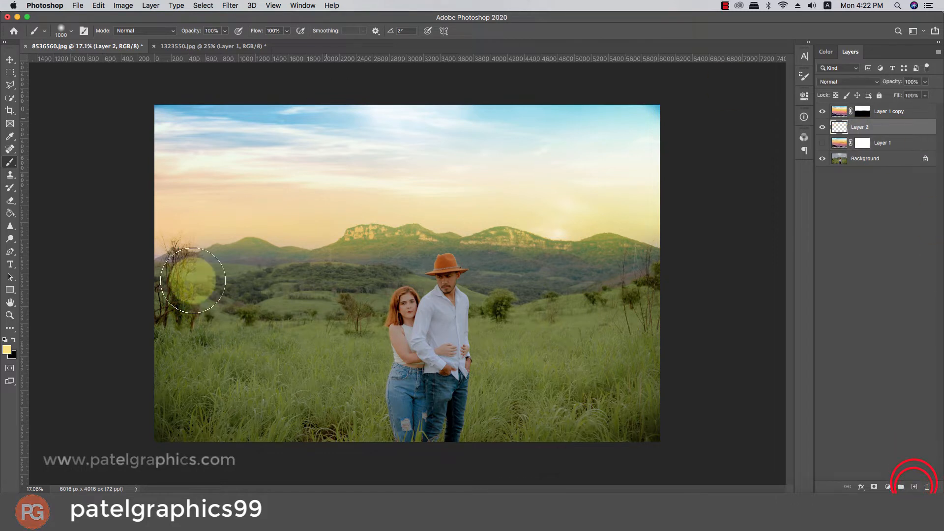
left_click(7, 350)
left_click(301, 226)
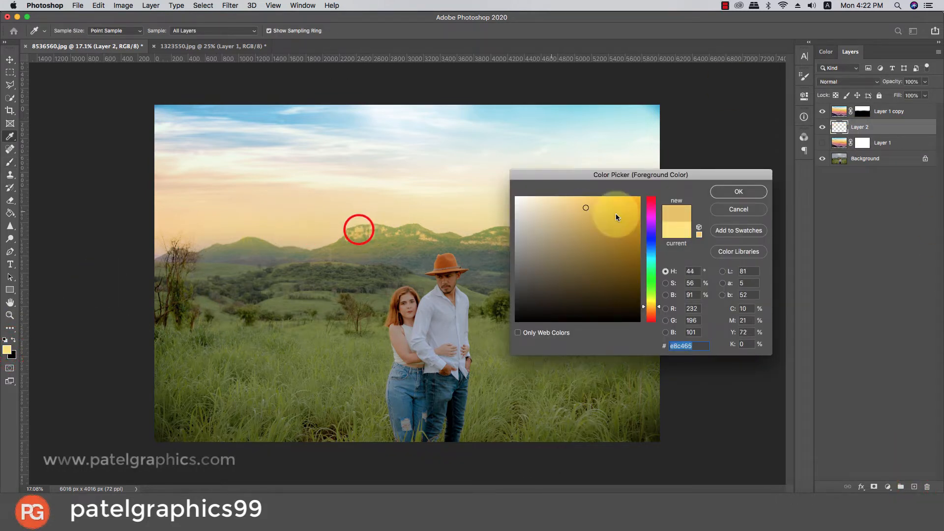
left_click(582, 191)
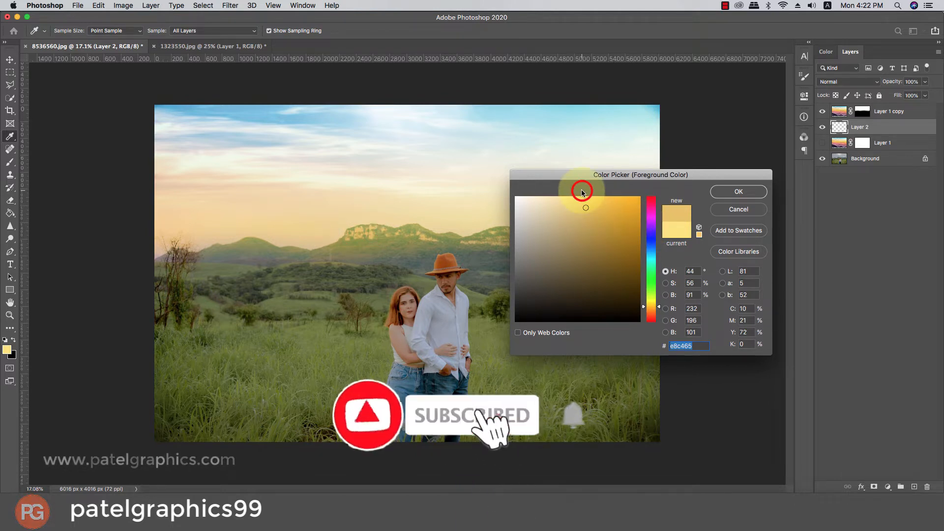
left_click(719, 191)
Paint a golden band across the hills with an 800 px soft brush and set its layer to Overlay
key("b")
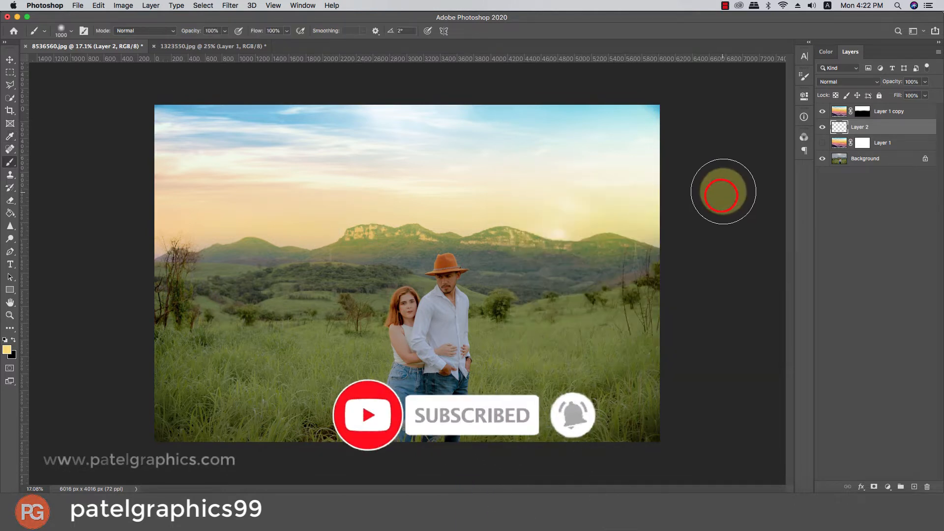
key("bracketleft")
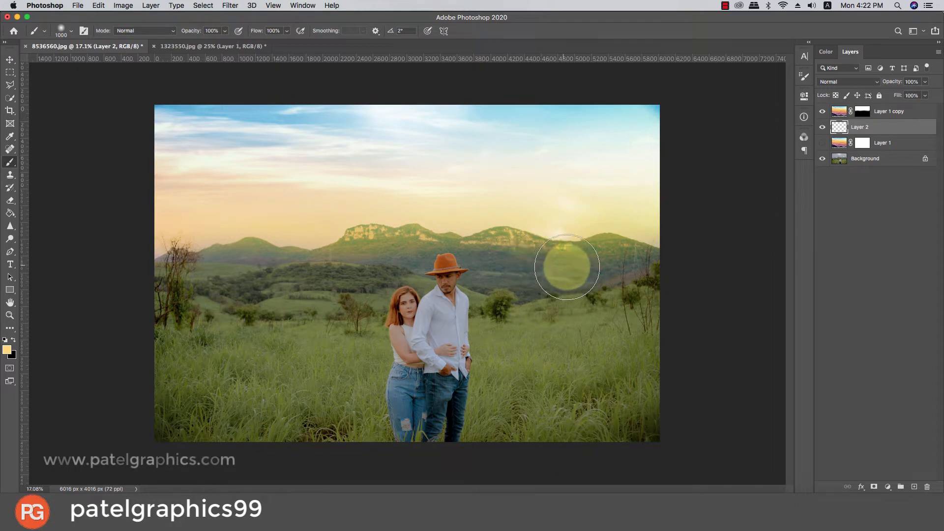
mouse_move(641, 262)
left_mouse_down()
mouse_move(522, 282)
mouse_move(476, 268)
mouse_move(124, 264)
left_mouse_up()
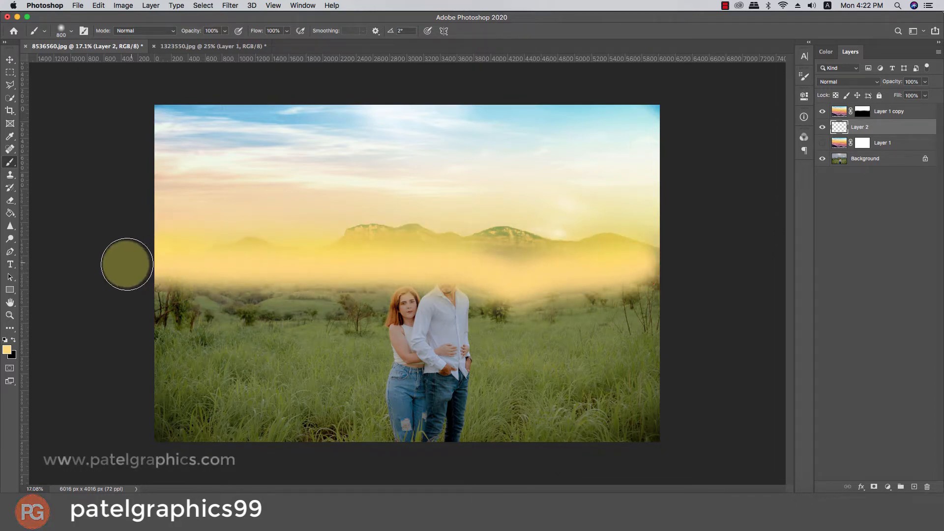
left_click(864, 82)
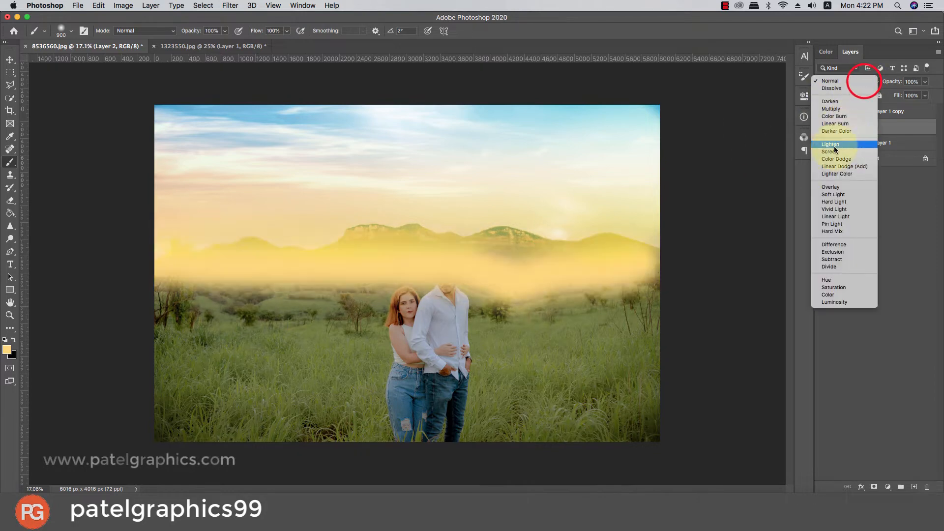
left_click(838, 188)
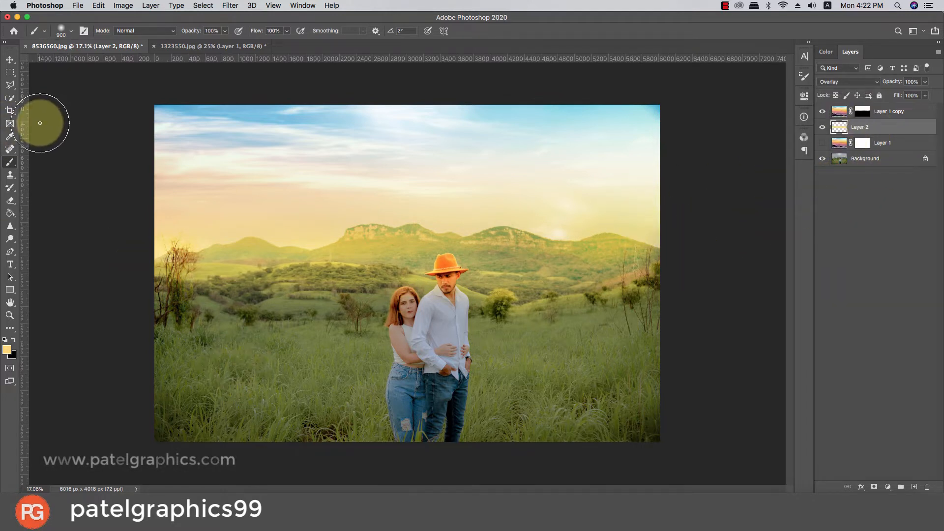
Lightly erase the golden tint over the couple with the Eraser at 26% opacity
left_click(11, 200)
left_click(216, 250)
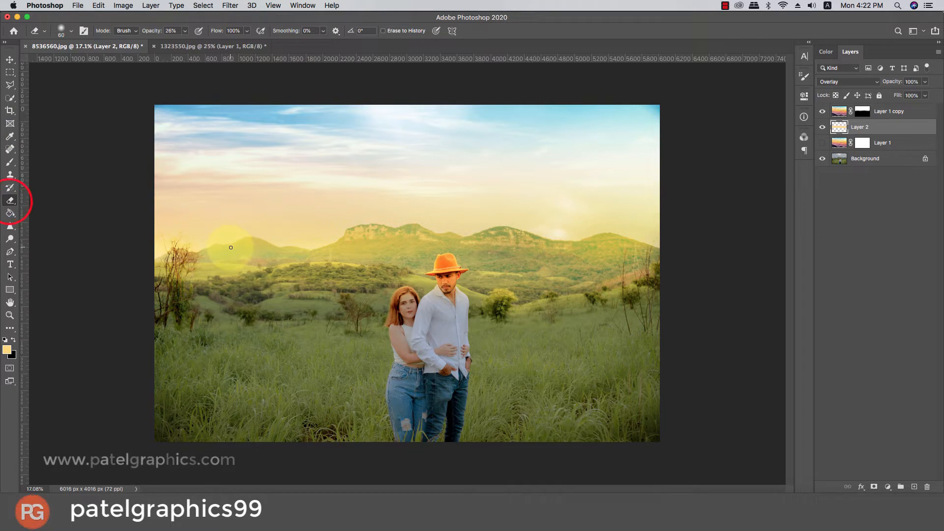
mouse_move(230, 248)
left_mouse_down()
mouse_move(374, 247)
mouse_move(430, 260)
left_mouse_up()
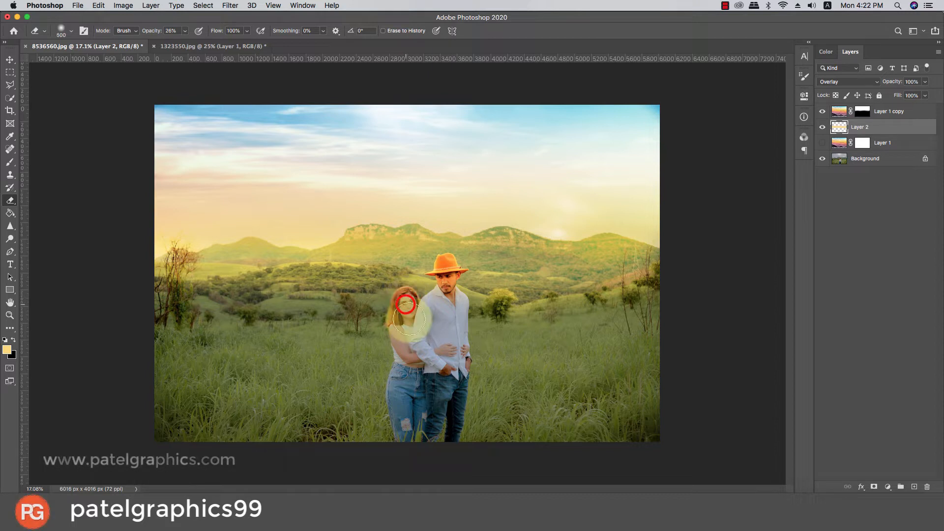
mouse_move(409, 319)
left_mouse_down()
mouse_move(453, 306)
mouse_move(453, 279)
mouse_move(462, 370)
mouse_move(449, 284)
left_mouse_up()
Erase the golden tint from the man's hat and both faces with the Eraser at 66% opacity
key("[")
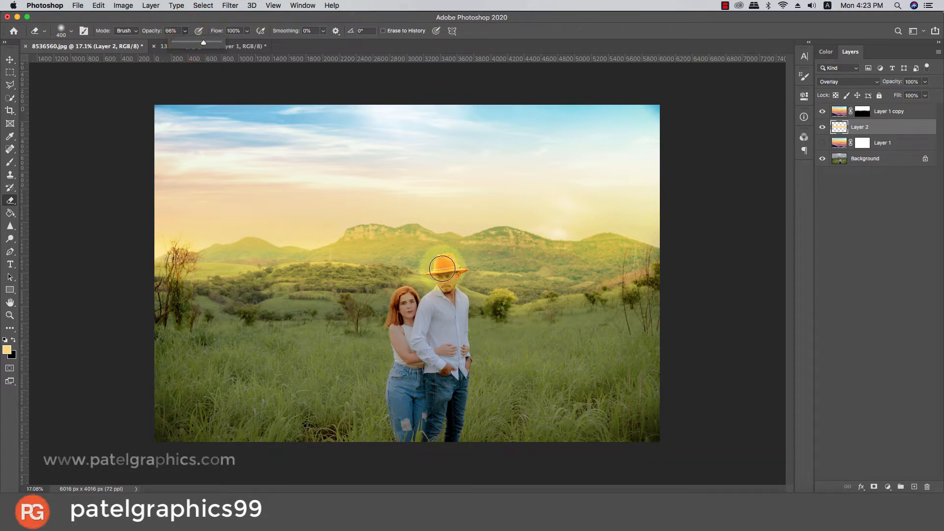
mouse_move(448, 267)
left_mouse_down()
mouse_move(454, 333)
mouse_move(440, 278)
left_mouse_up()
key("[")
key("[")
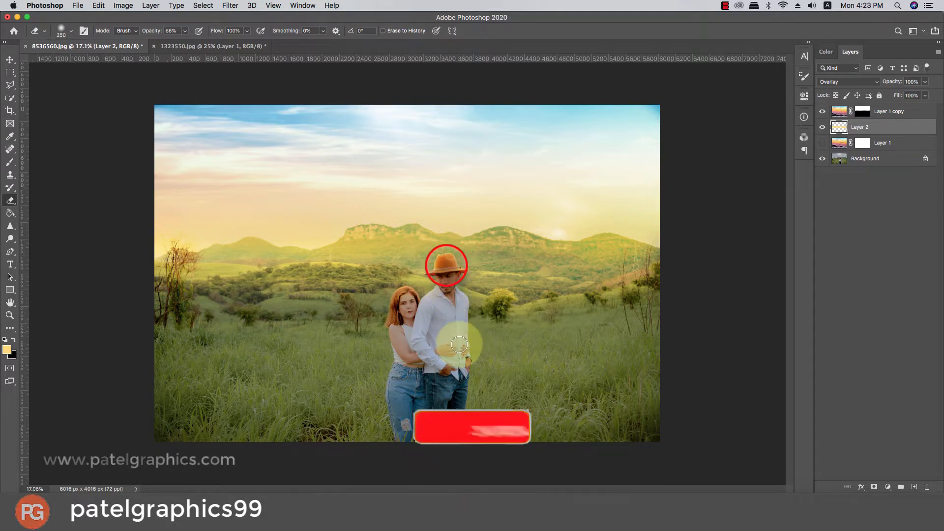
key("bracketright")
key("bracketright")
left_click(451, 291)
left_click(405, 301)
Soften the golden tint along the grass on both sides of the couple with a 1700 px eraser
key("bracketright")
key("bracketright")
key("bracketright")
key("bracketright")
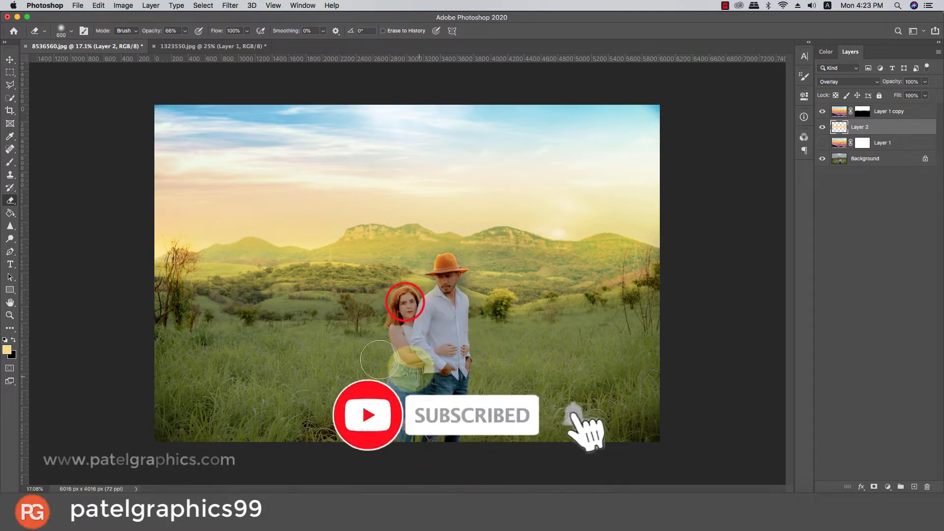
key("bracketright")
key("bracketright")
key("bracketright")
key("bracketright")
key("bracketright")
key("bracketright")
key("bracketright")
key("bracketright")
left_click(149, 317)
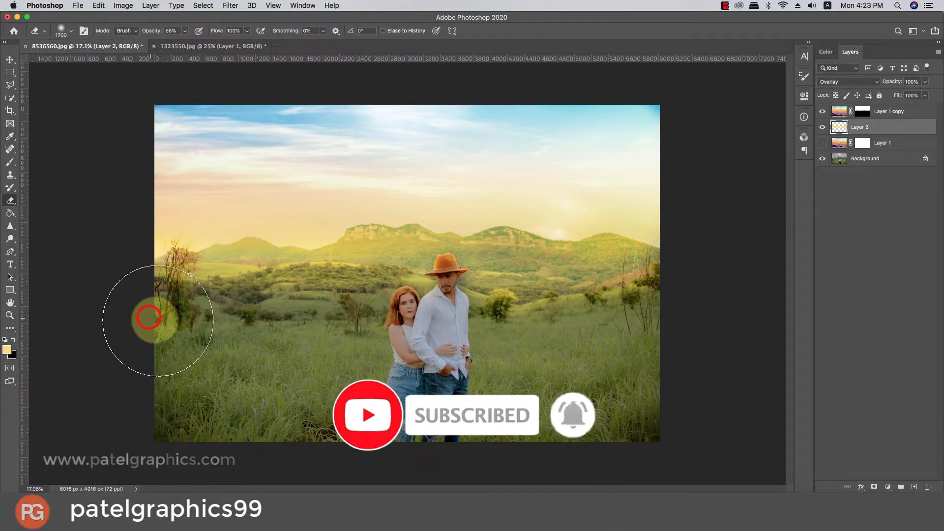
left_click(194, 347)
left_click(325, 331)
key("bracketright")
left_click(626, 354)
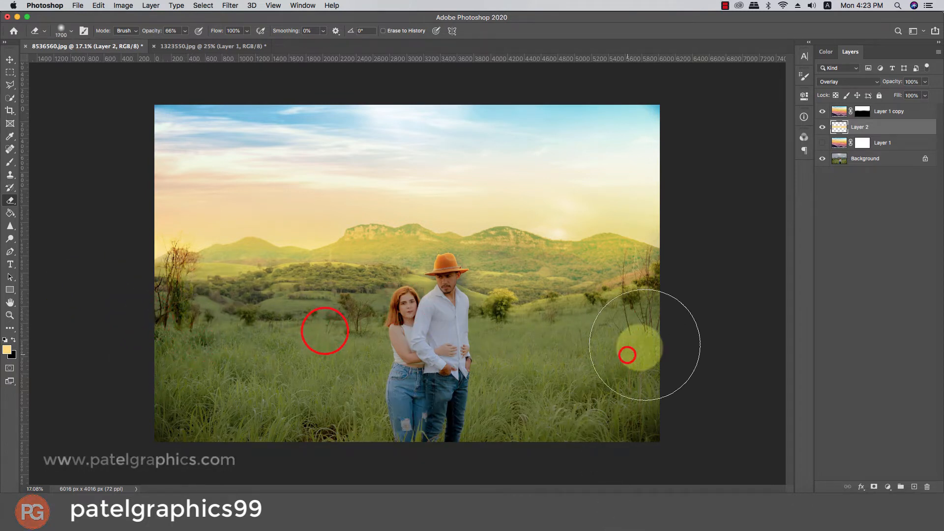
left_click(497, 354)
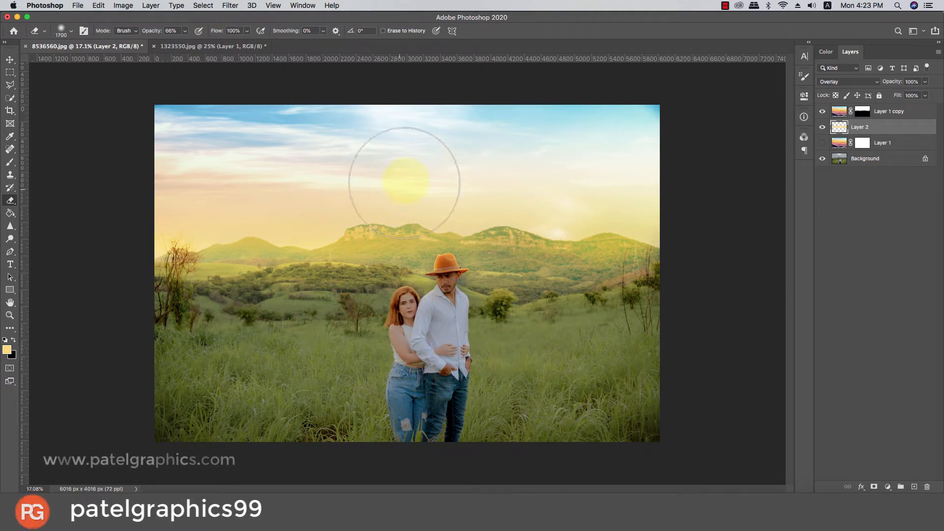
Erase the excess golden tint from the sky above the hills and switch to the Move tool
left_click(420, 185)
left_click(349, 177)
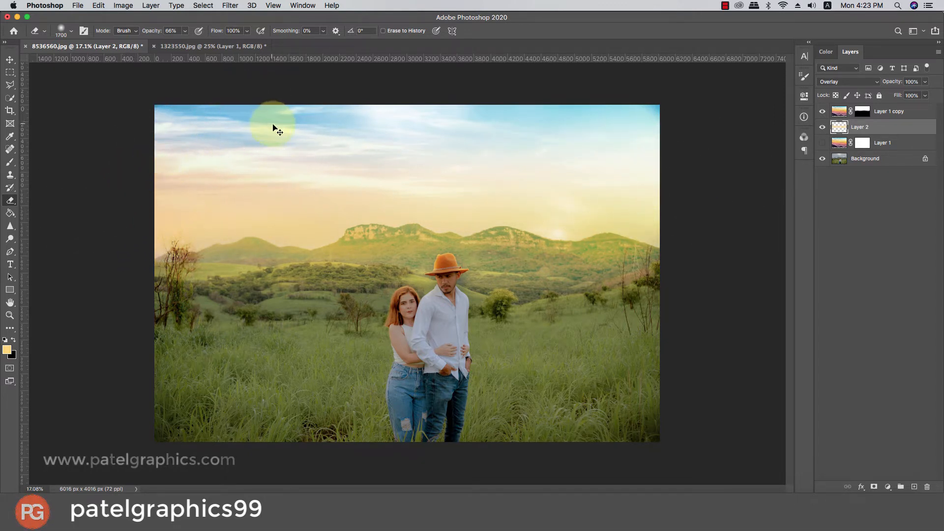
key("v")
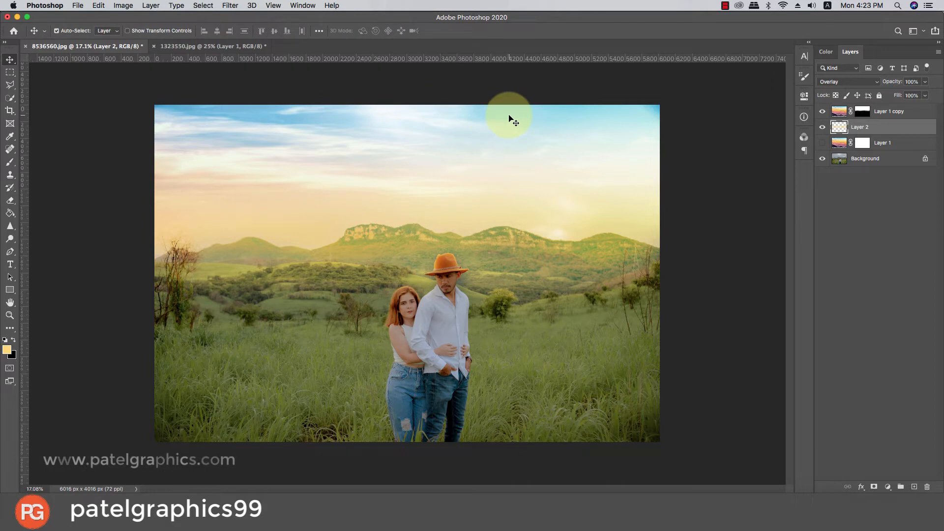
Move Layer 1 to the top of the layer stack, make it visible and set its blend mode to Darken
left_click(880, 144)
left_click_drag(881, 142, 867, 105)
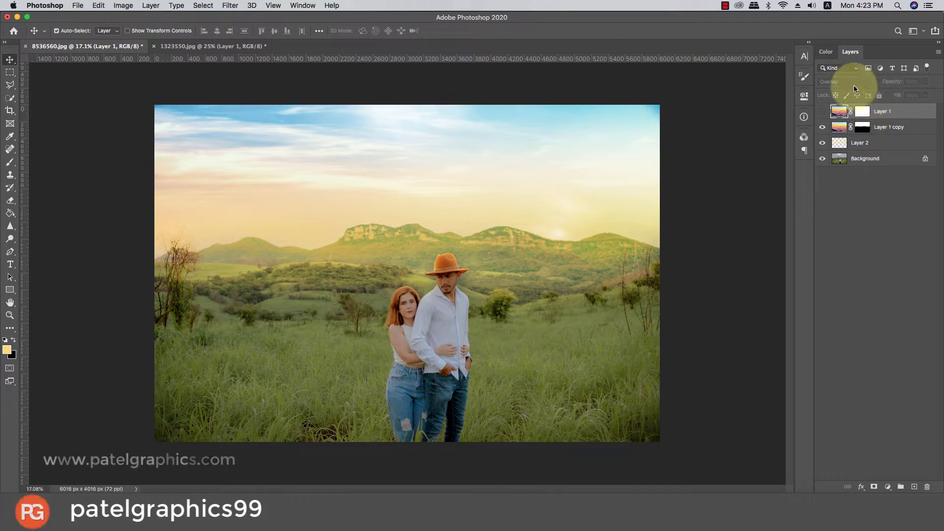
left_click(823, 111)
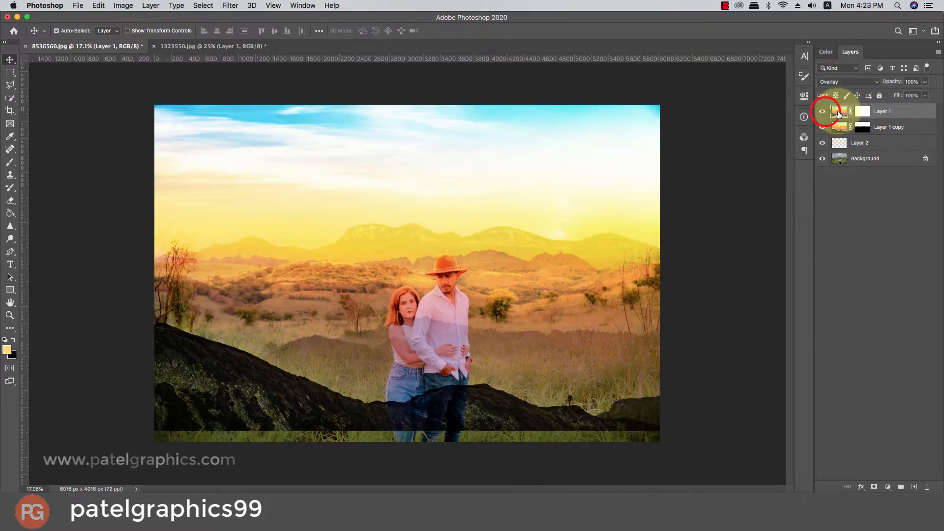
left_click(838, 82)
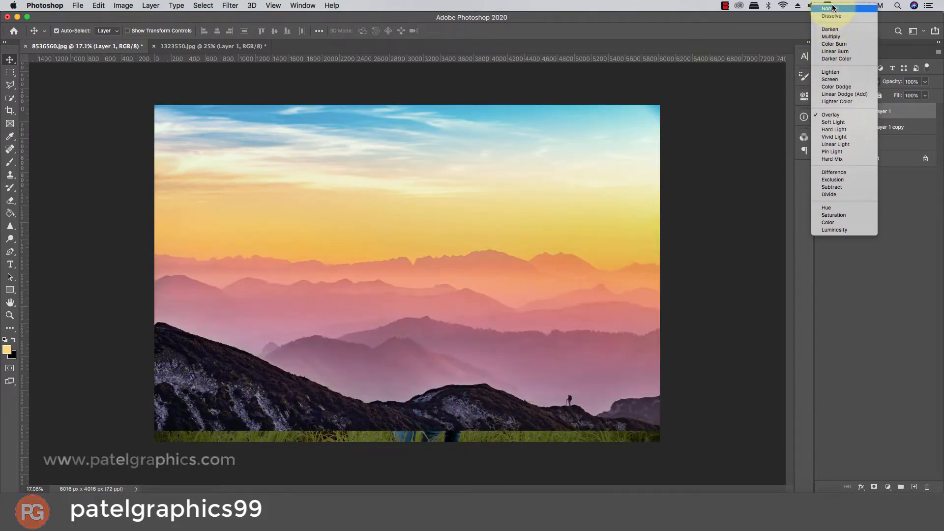
left_click(834, 28)
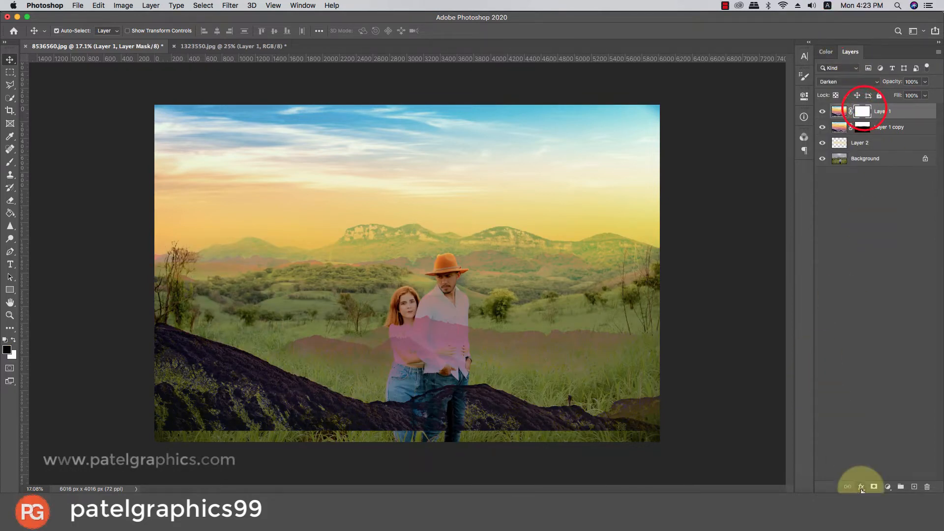
Paint Layer 1's mask black over the hills, the couple and the grass to keep only its sky
left_click(10, 162)
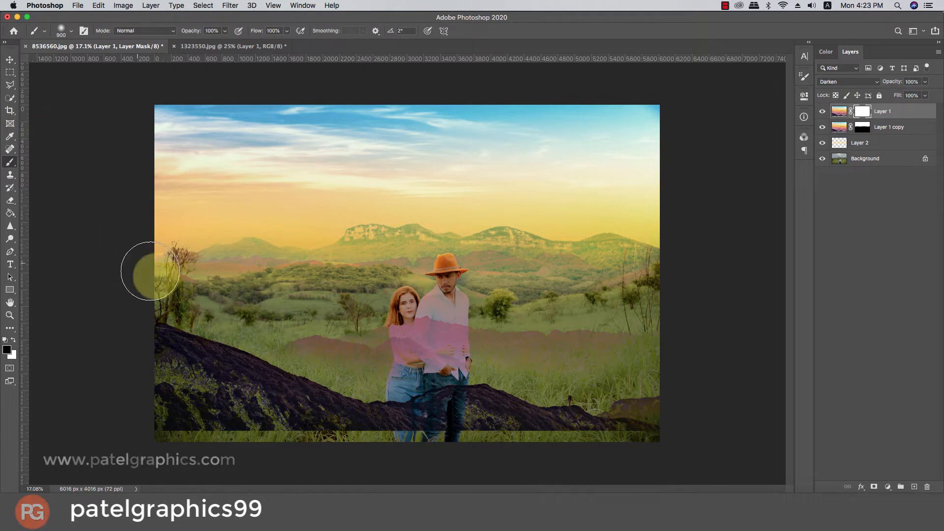
mouse_move(154, 285)
left_mouse_down()
mouse_move(501, 263)
mouse_move(610, 275)
mouse_move(410, 300)
mouse_move(726, 338)
mouse_move(731, 383)
mouse_move(459, 411)
left_mouse_up()
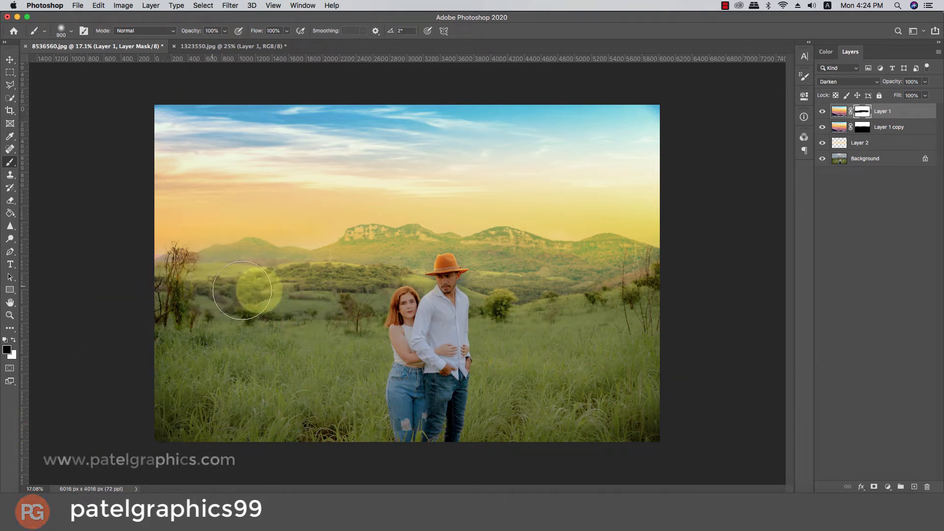
mouse_move(313, 282)
left_mouse_down()
mouse_move(277, 282)
mouse_move(349, 313)
left_mouse_up()
mouse_move(414, 308)
left_mouse_down()
mouse_move(485, 280)
mouse_move(594, 283)
mouse_move(742, 359)
left_mouse_up()
Dab black on Layer 1 copy's mask over the hills beside the man's hat with a 200 px brush
left_click(862, 127)
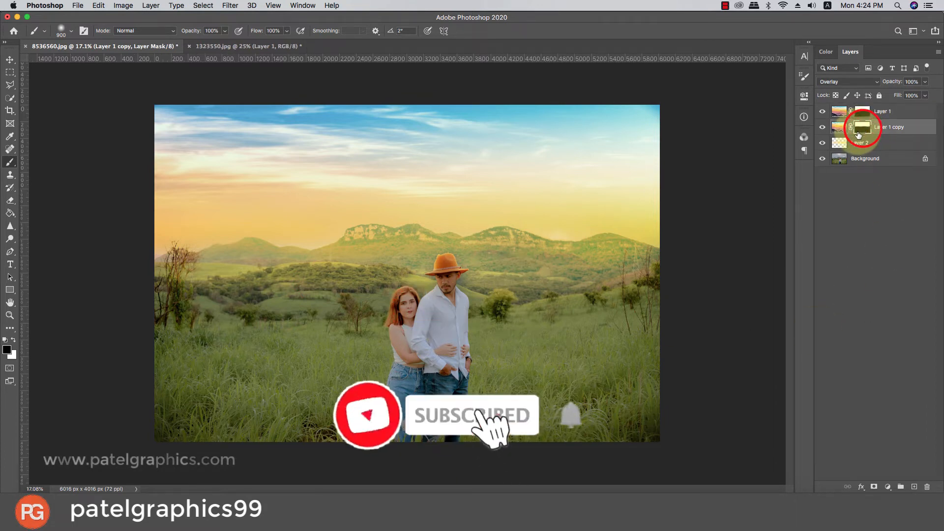
key("bracketleft")
key("bracketleft")
key("bracketleft")
key("bracketleft")
key("bracketleft")
key("bracketleft")
left_click(480, 253)
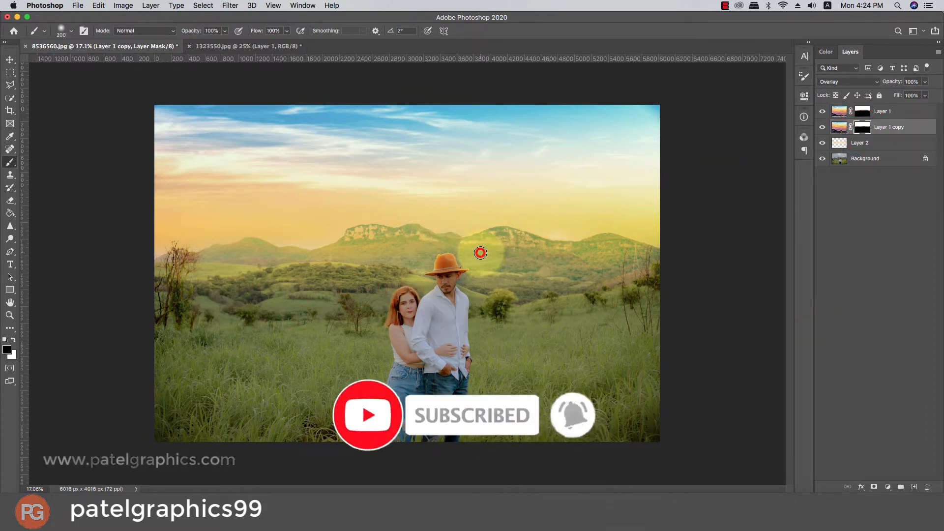
key("bracketright")
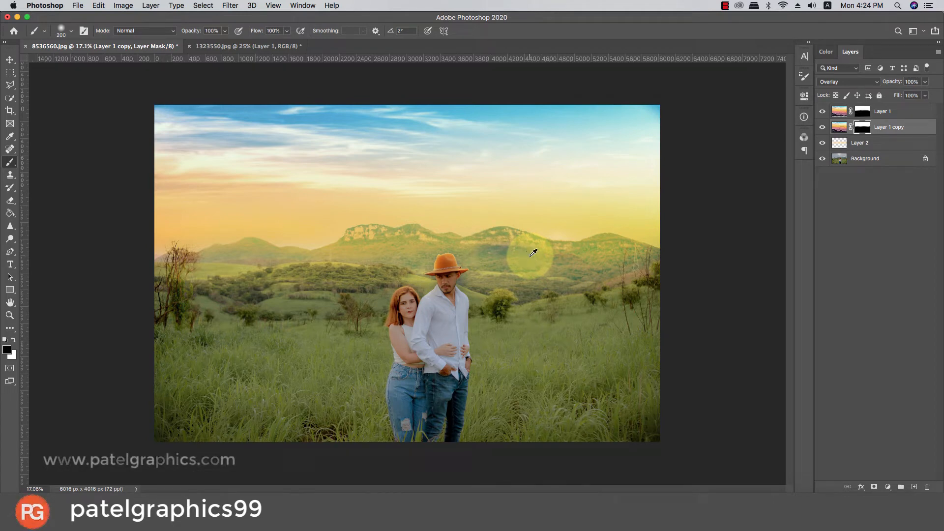
scroll(534, 252, "down", 3)
scroll(533, 252, "up", 2)
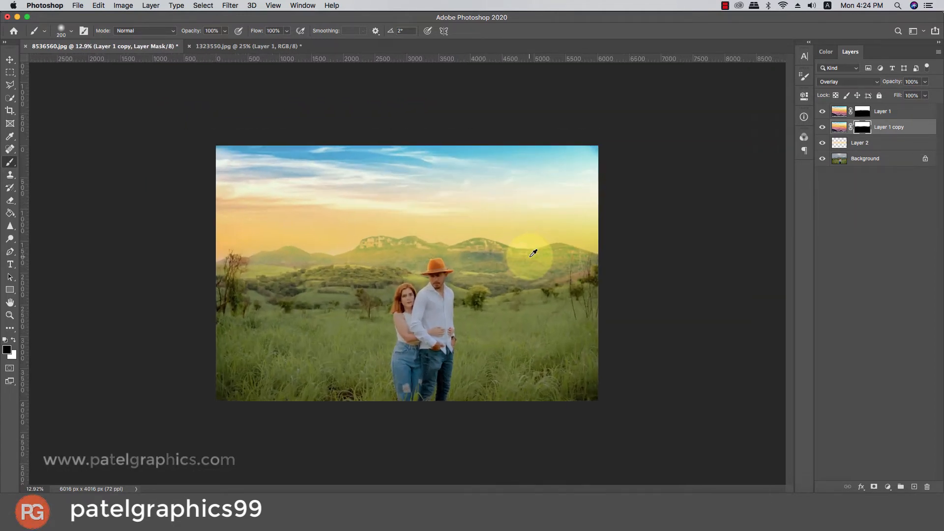
Preview other blend modes on Layer 1, try Multiply and return the layer to Darken
left_click(838, 112)
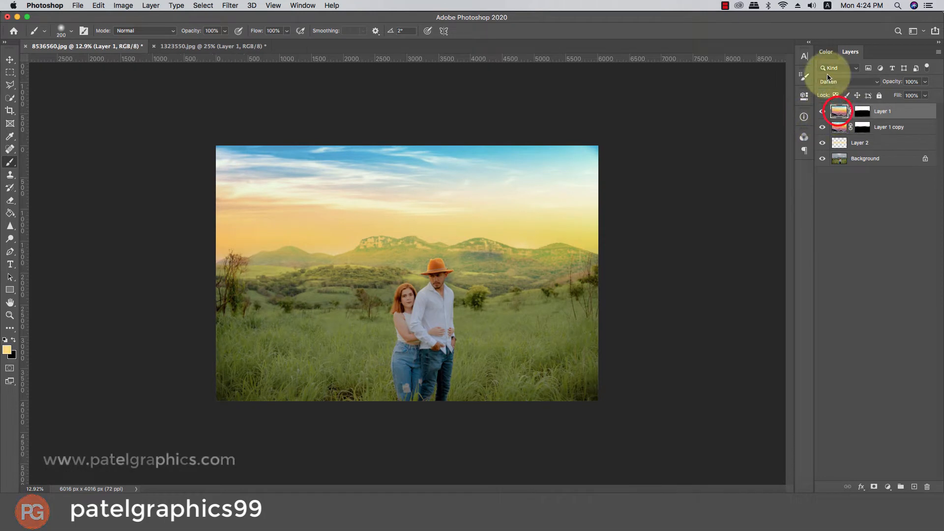
left_click(830, 82)
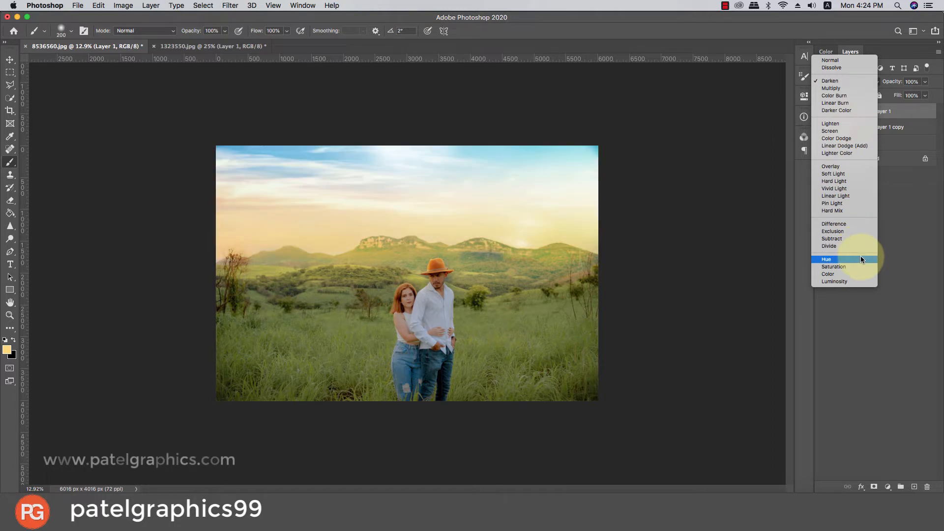
left_click(848, 87)
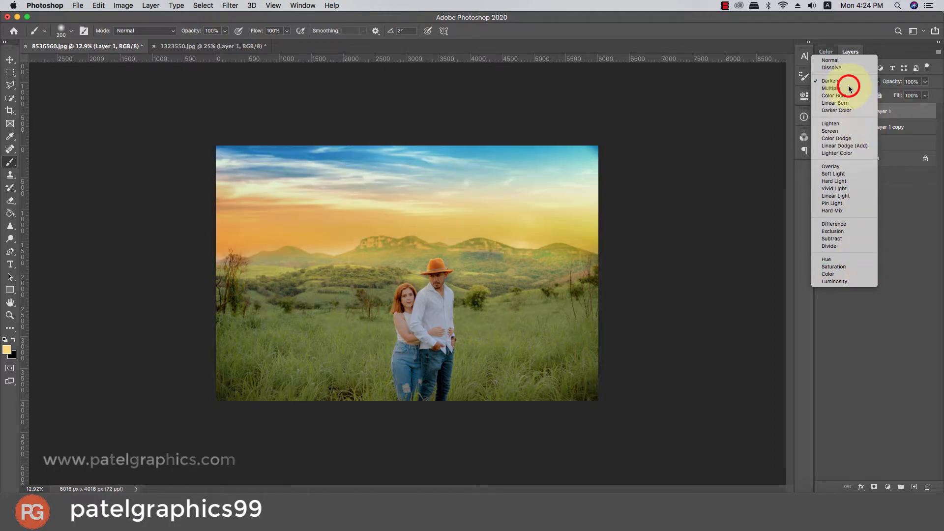
left_click(836, 83)
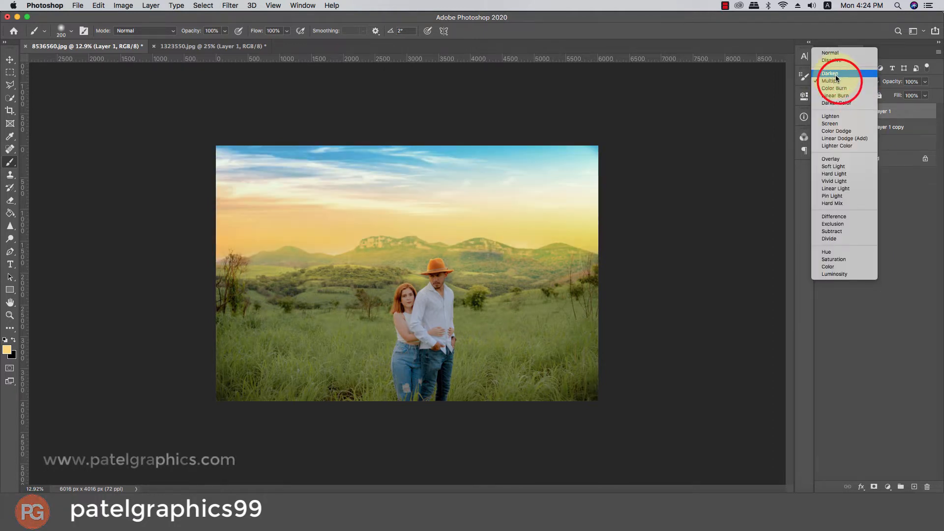
left_click(836, 78)
Try touching up Layer 1's mask over the hills beside the hat, undo the strokes and switch to the Move tool
key("v")
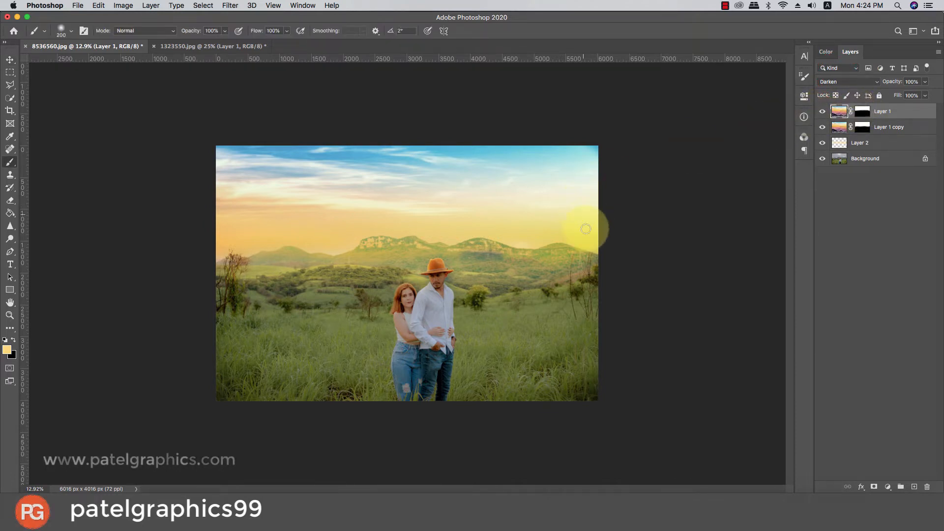
key("super")
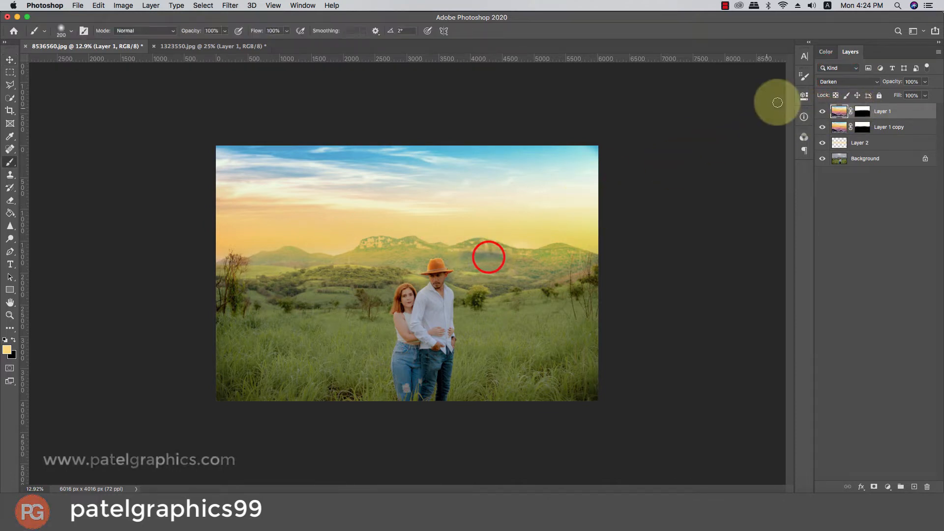
left_click(862, 112)
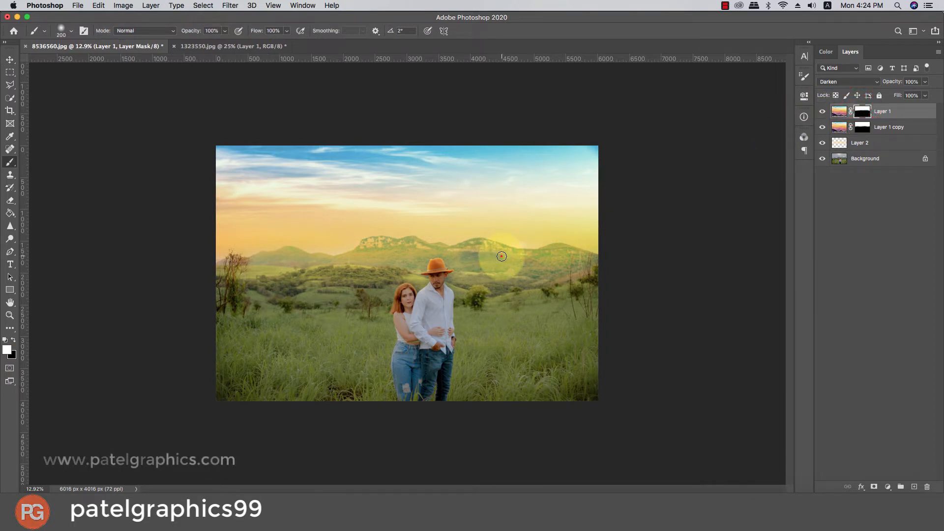
key("super+z")
mouse_move(501, 256)
left_mouse_down()
mouse_move(463, 256)
mouse_move(502, 252)
left_mouse_up()
key("x")
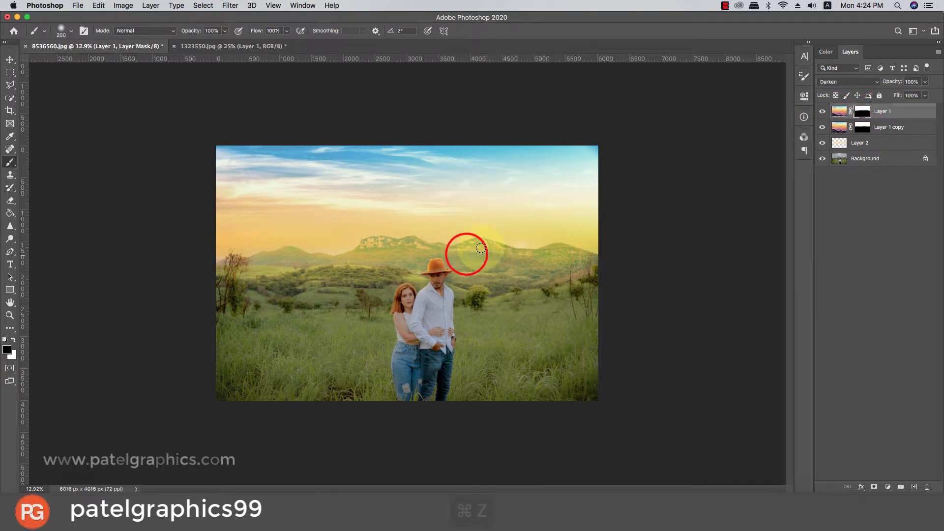
key("v")
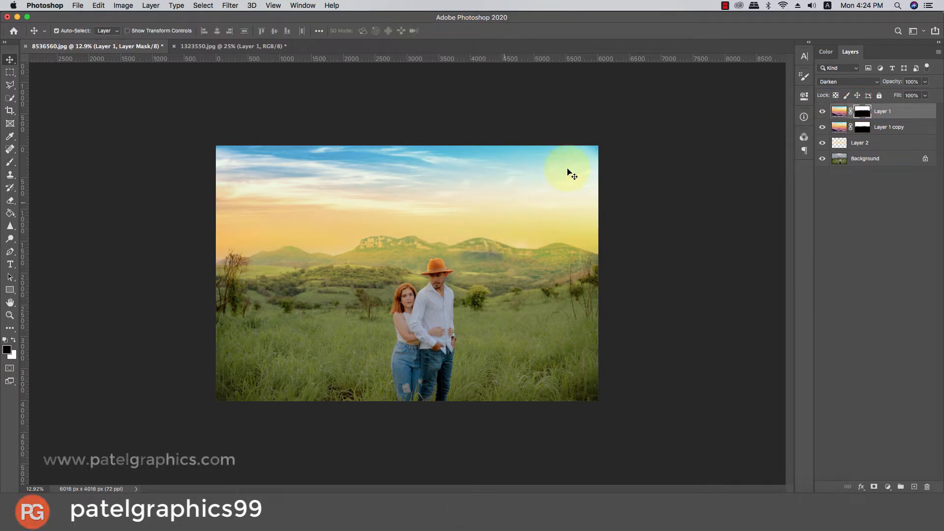
left_click(917, 112)
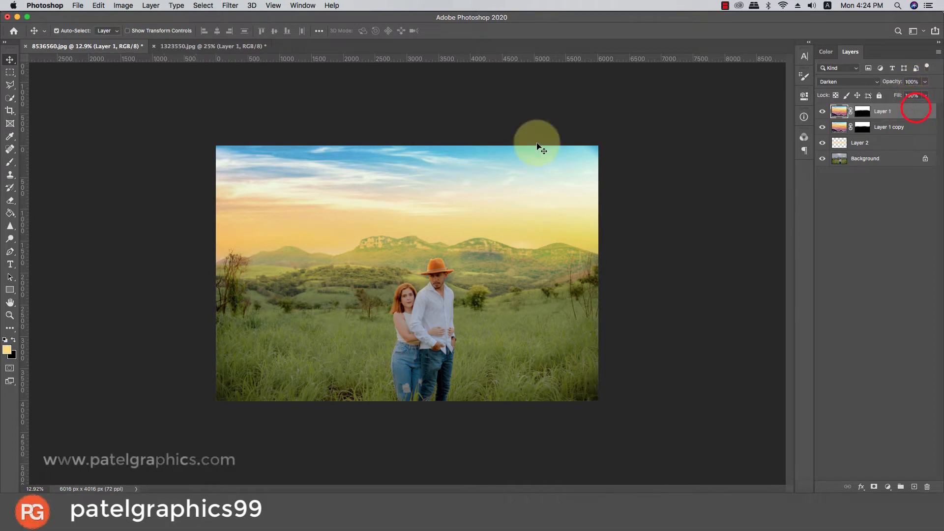
Duplicate the Background layer and open the copy in the Camera Raw Filter
left_click(867, 166)
key("super+j")
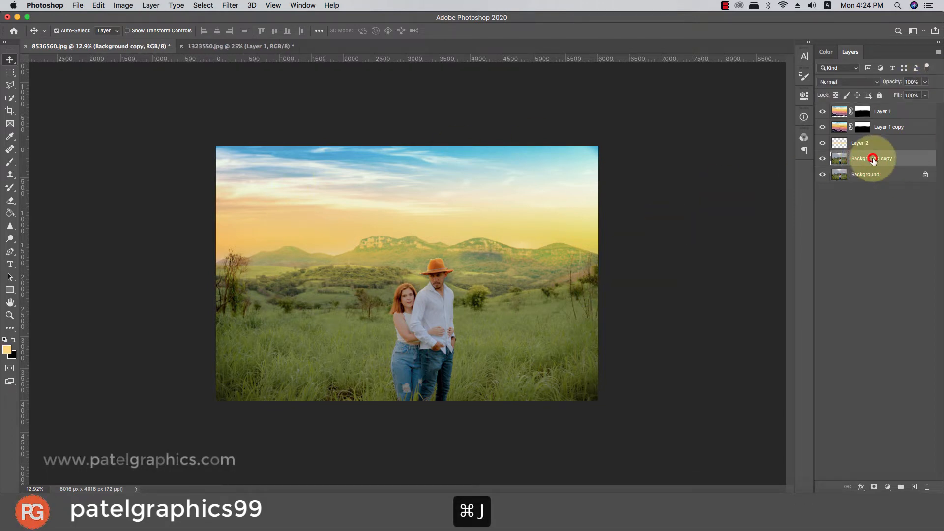
left_click(231, 5)
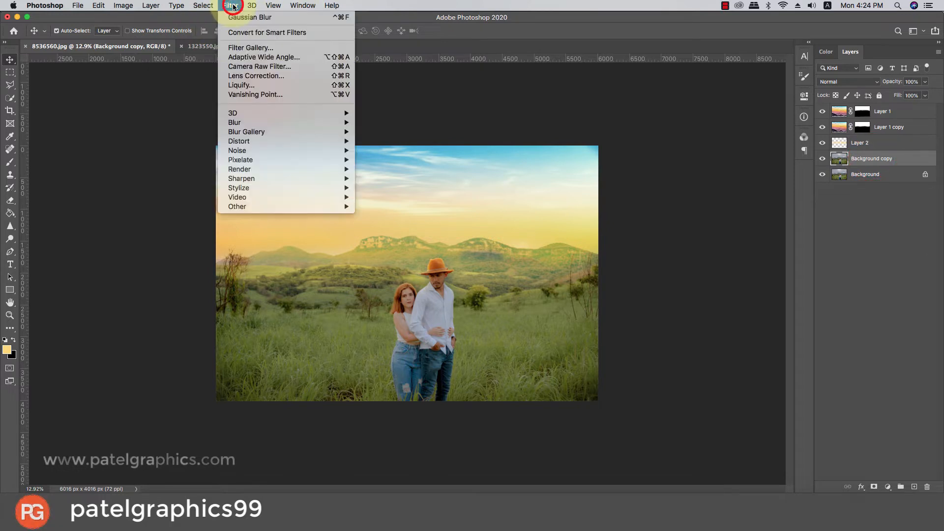
left_click(253, 73)
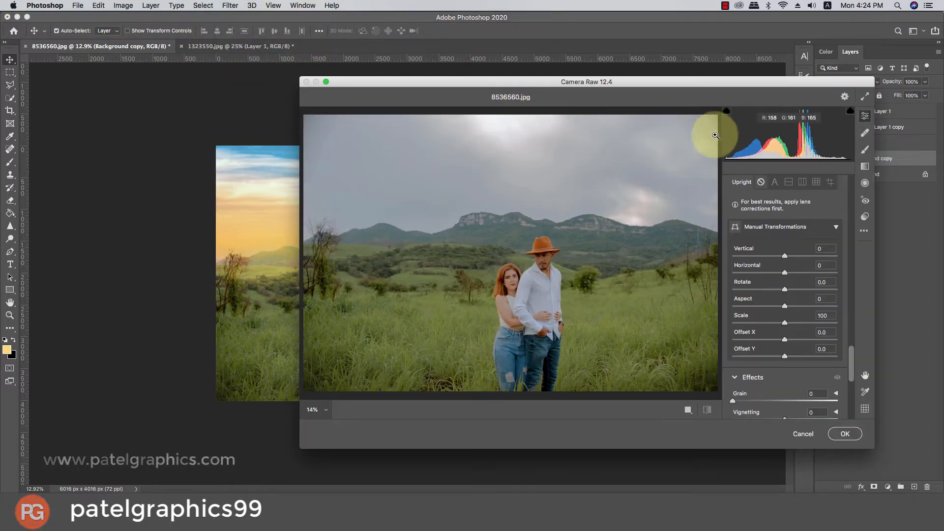
Apply the Auto tone settings, raise Shadows to +16 and warm the Temperature to +6
left_click_drag(851, 351, 839, 164)
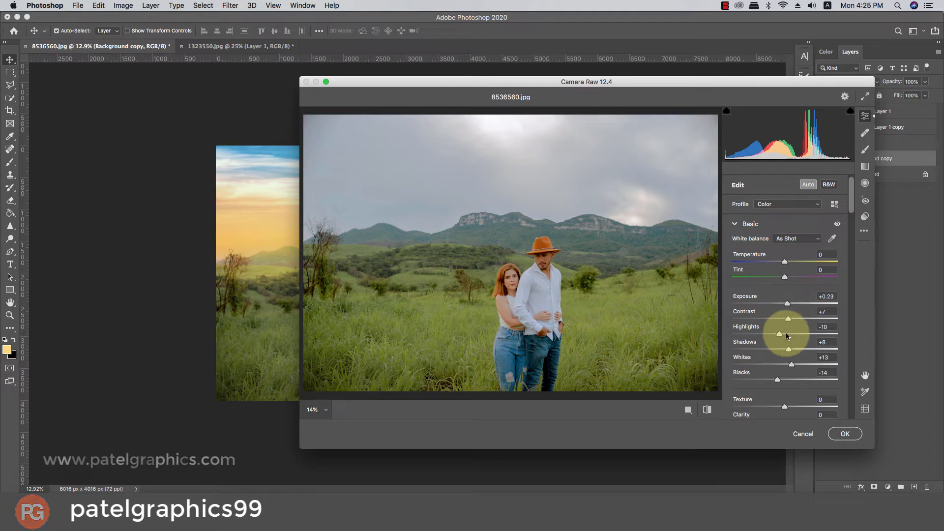
scroll(786, 332, "down", 1)
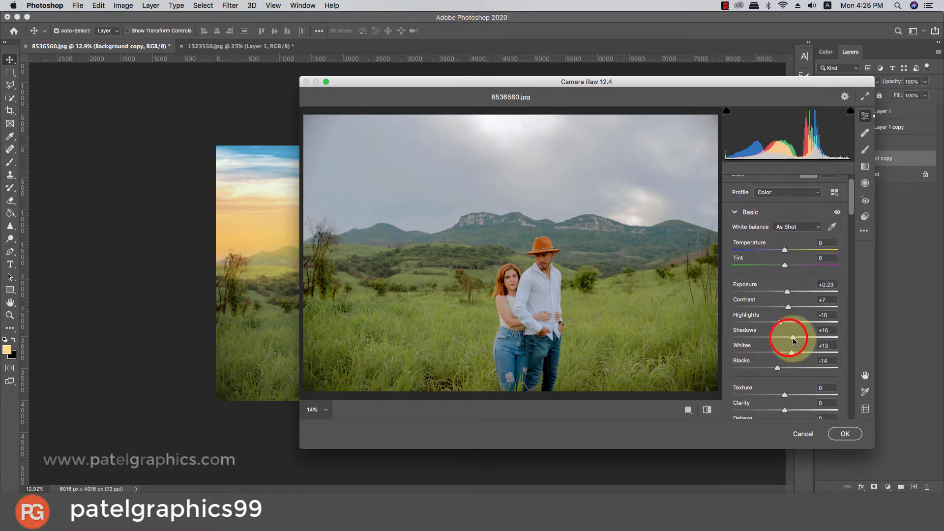
left_click(793, 338)
left_click_drag(784, 250, 787, 251)
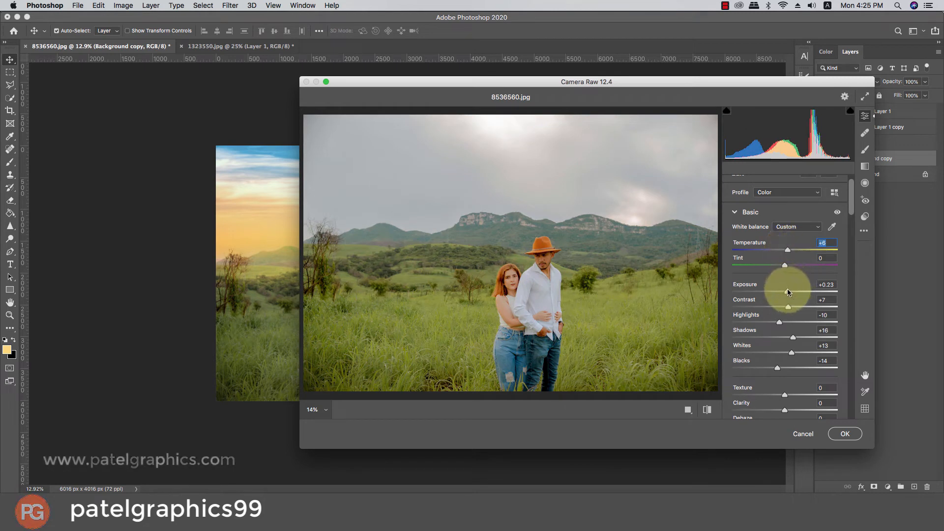
Set Vibrance to +9 and the color mixer's Oranges to +11, and apply the Camera Raw adjustments
scroll(789, 285, "down", 5)
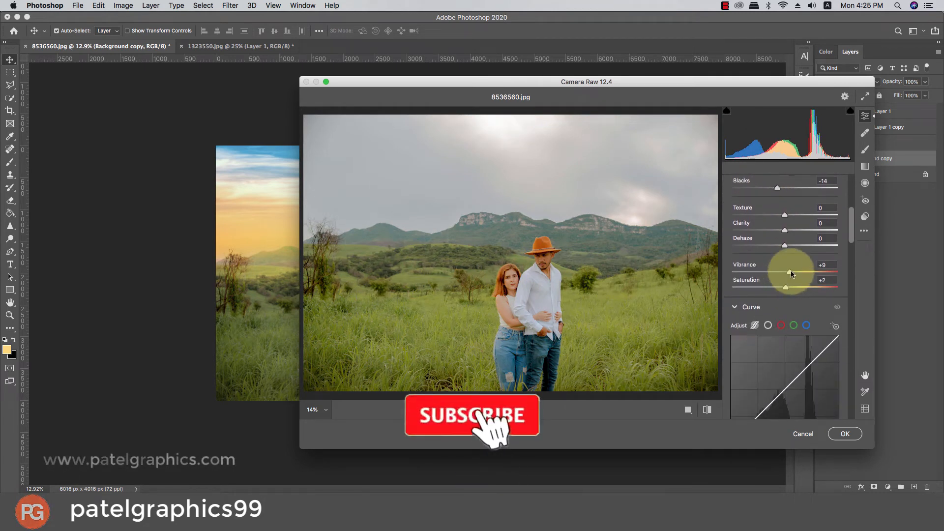
left_click(790, 272)
left_click_drag(850, 226, 842, 305)
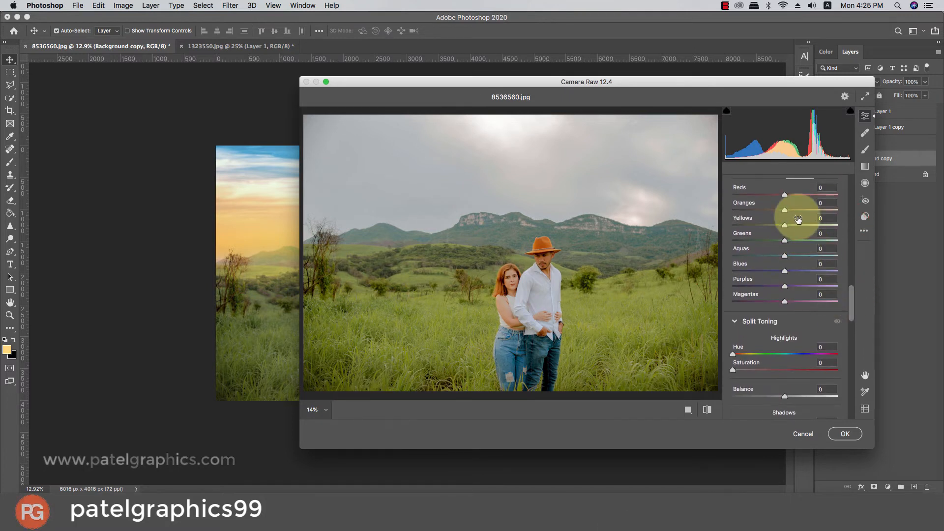
left_click_drag(784, 210, 797, 213)
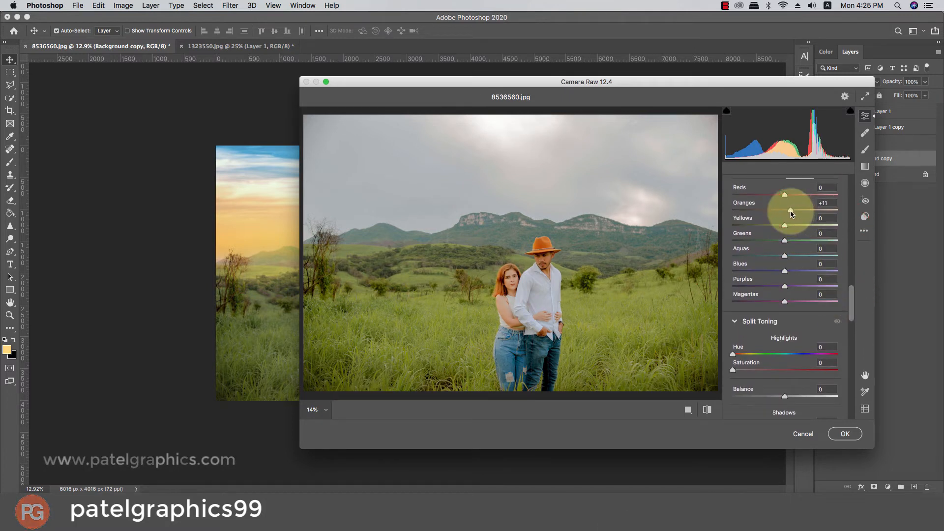
left_click(844, 434)
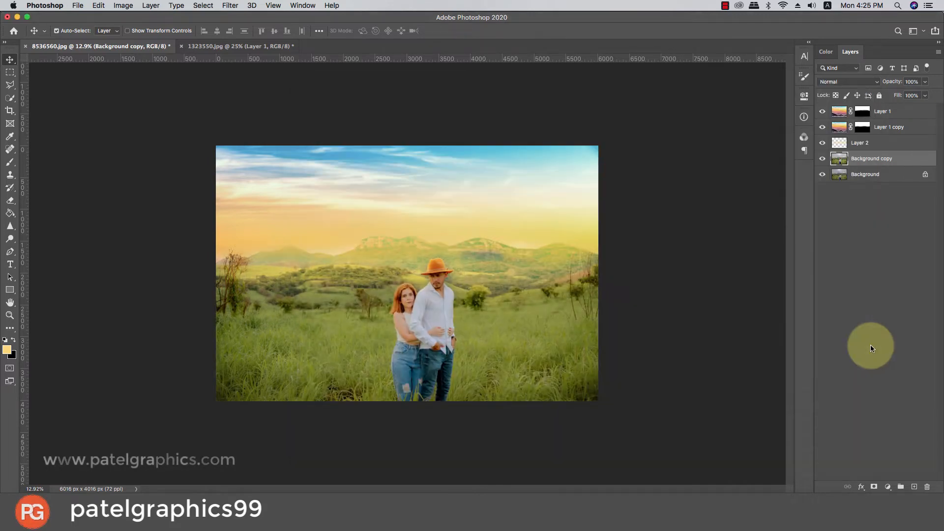
Compare the photo with and without the Background copy layer and examine the couple and hills up close
left_click(822, 158)
left_click(822, 158)
left_click(821, 158)
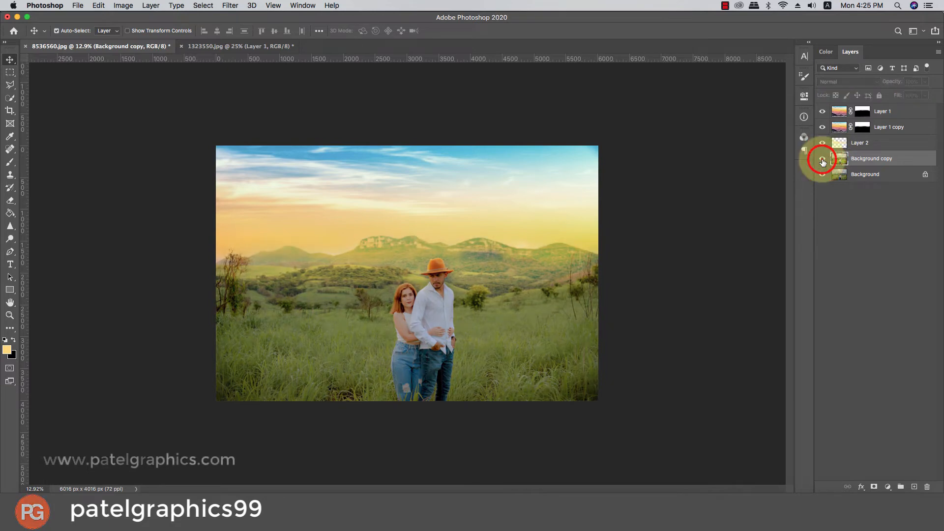
left_click(822, 159)
left_click(823, 160)
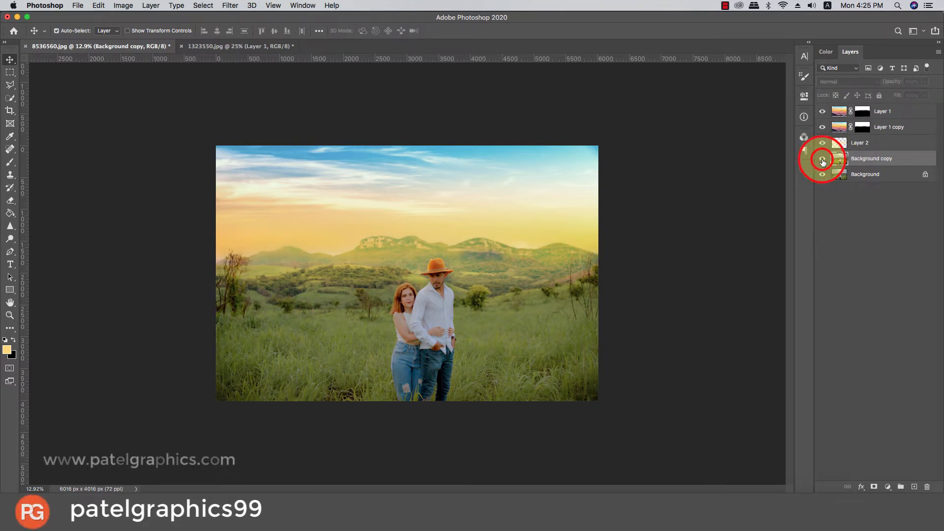
left_click(822, 161)
left_click(822, 160)
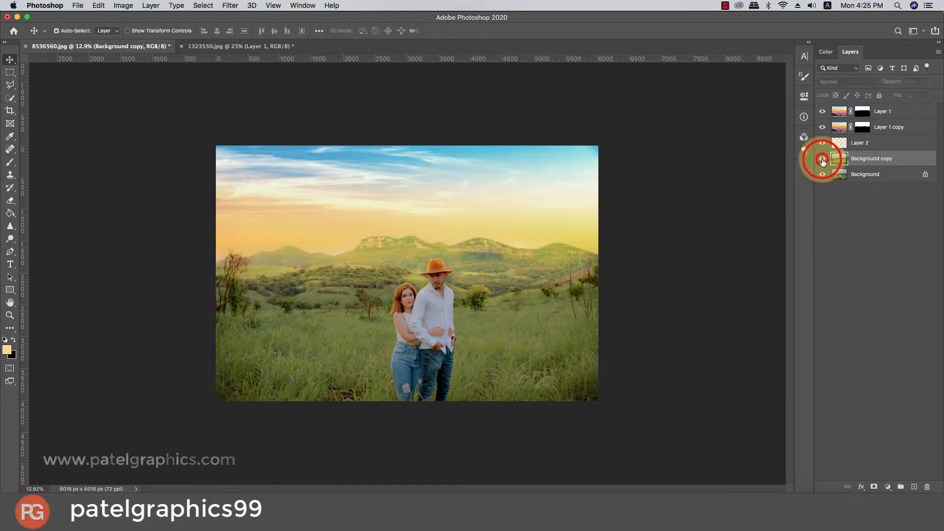
left_click(823, 161)
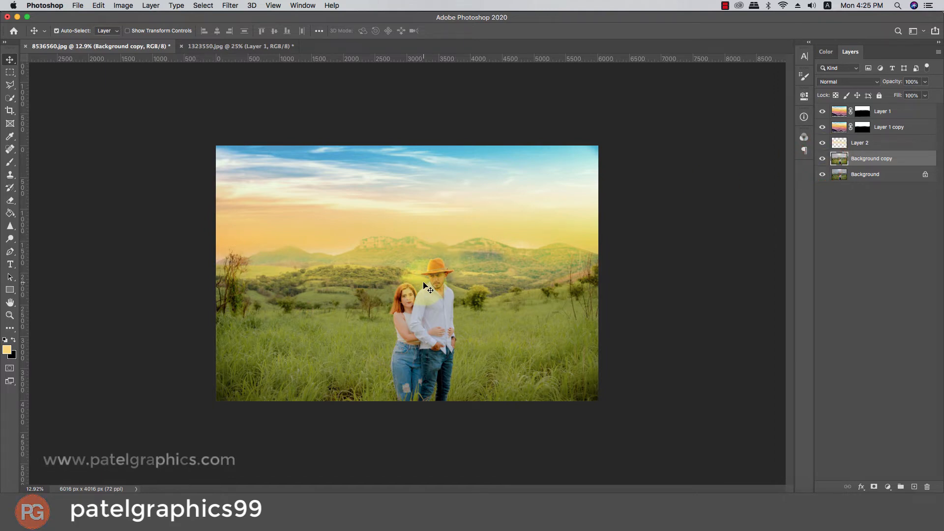
scroll(423, 281, "up", 5)
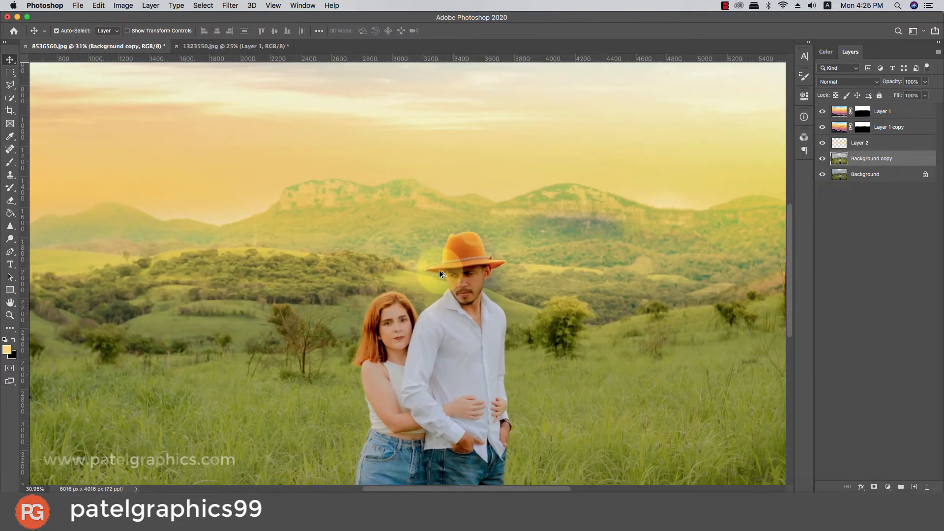
Compare the whole photo with and without Layer 1
key("super+0")
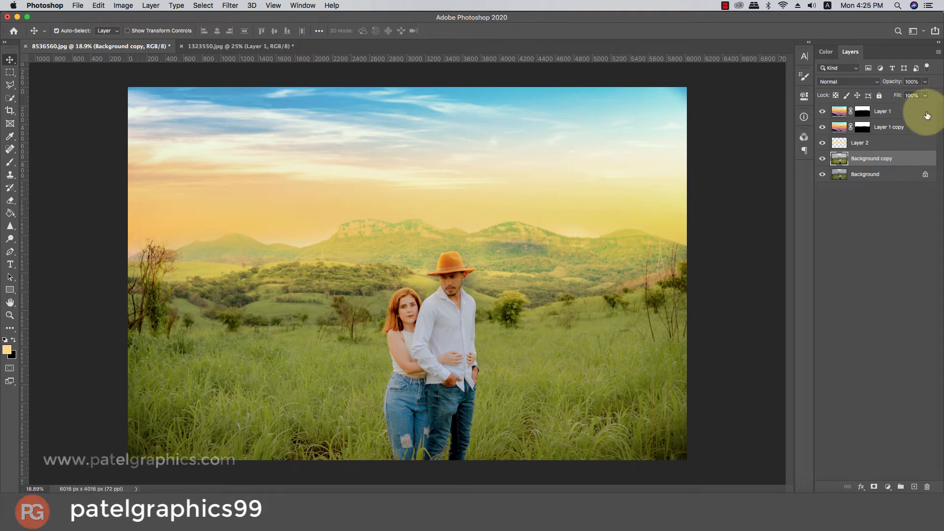
left_click(823, 111)
left_click(823, 112)
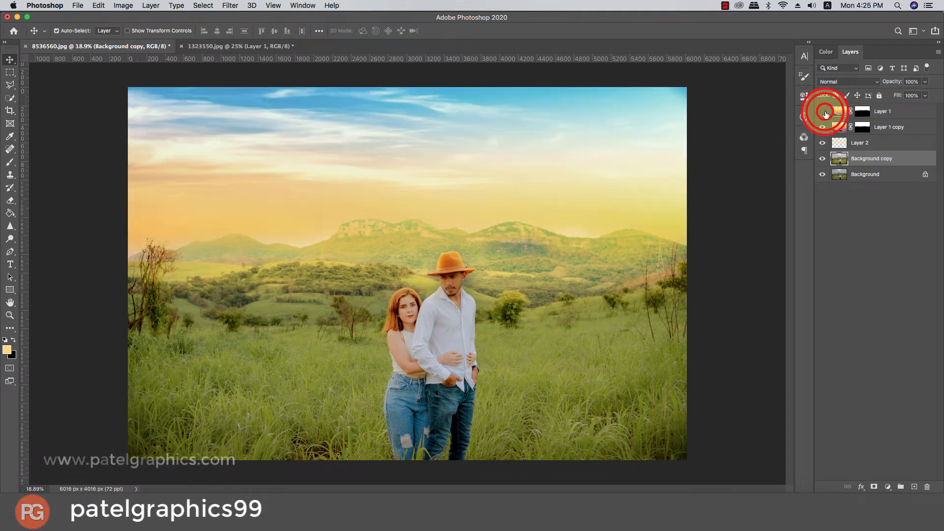
left_click(822, 112)
left_click(822, 112)
Paint black on Layer 1's mask across the hills and the outer trees with a soft brush sized between 800 and 1600 px
left_click(862, 112)
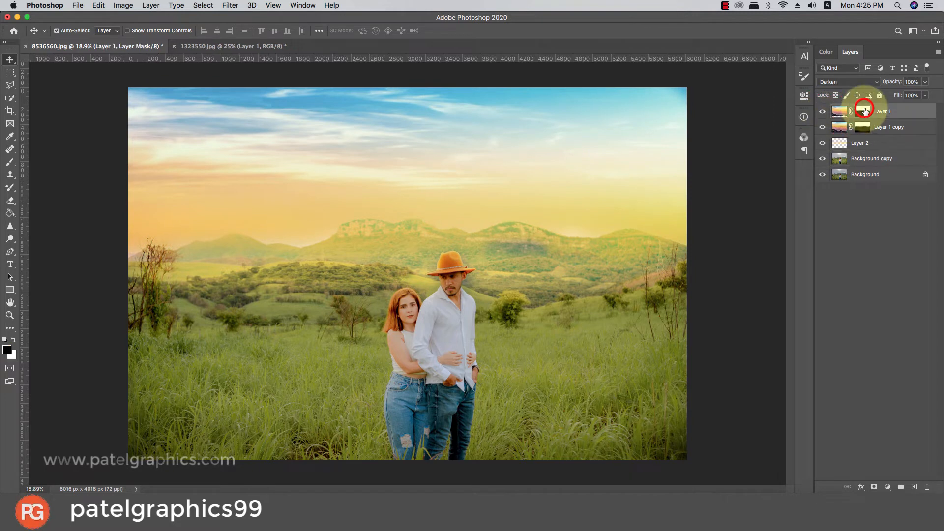
key("d")
key("b")
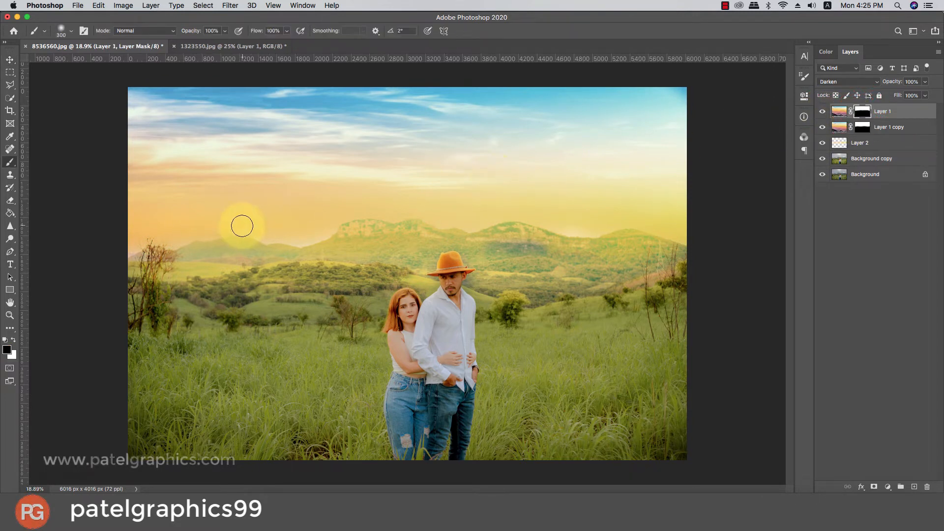
key("bracketright")
key("bracketright")
key("bracketright")
key("bracketright")
key("bracketright")
key("bracketright")
key("bracketright")
key("bracketright")
key("bracketright")
key("bracketright")
key("bracketright")
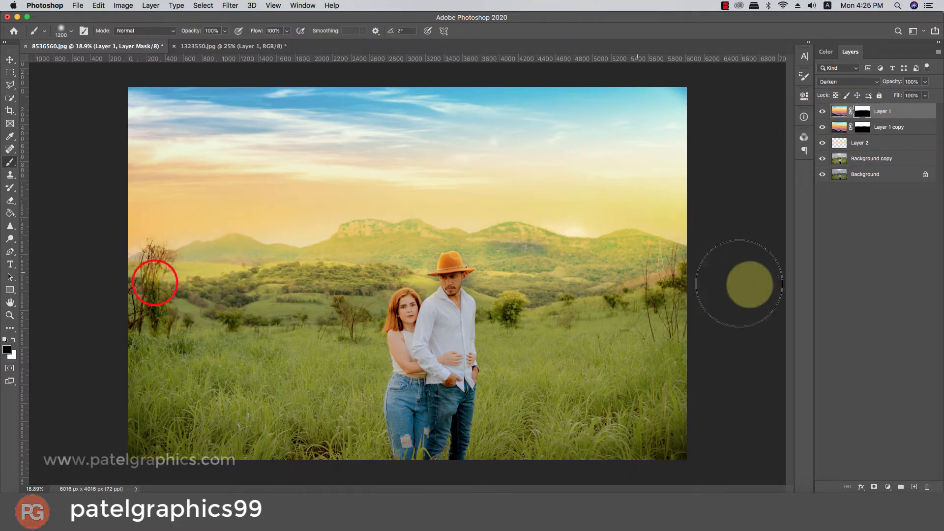
key("bracketleft")
key("bracketleft")
key("bracketleft")
key("bracketright")
key("bracketright")
key("bracketright")
key("bracketright")
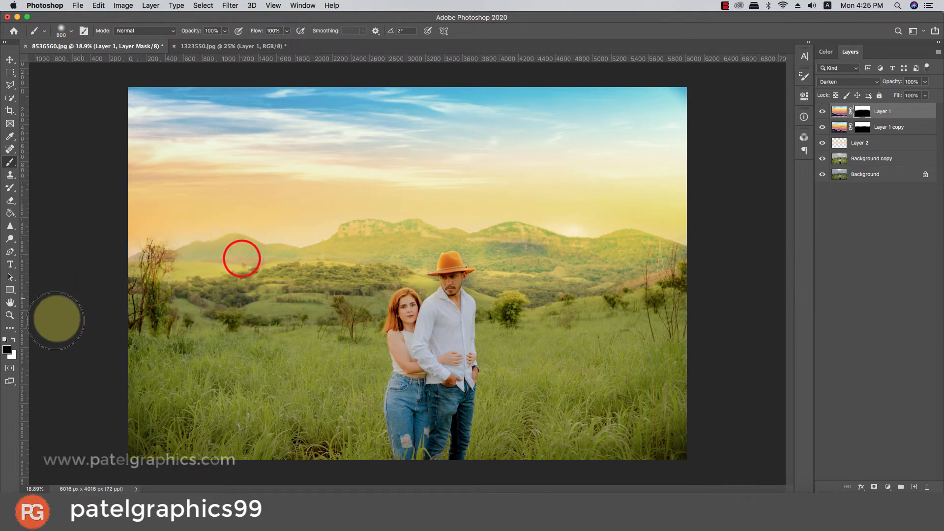
key("bracketright")
key("bracketright")
key("bracketright")
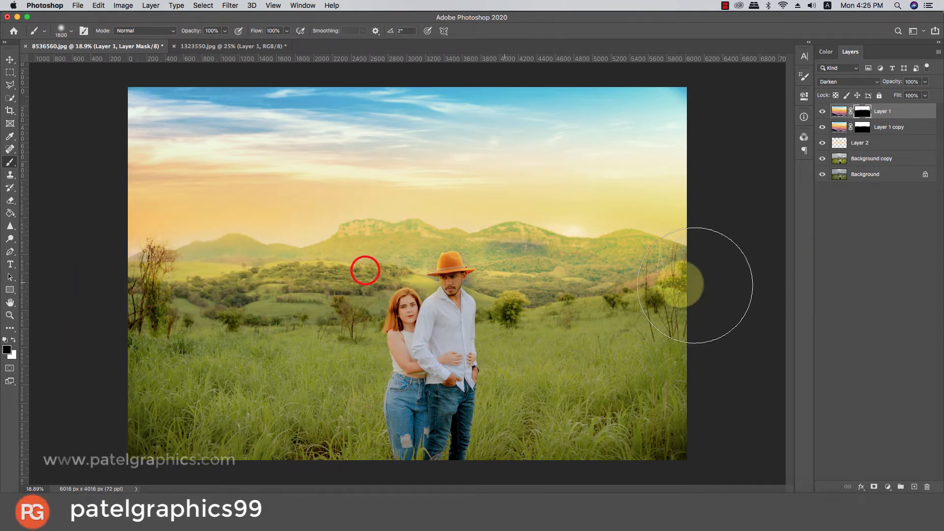
Compare the photo without Layer 1 copy, and lower Layer 2's opacity to 38%
left_click(821, 127)
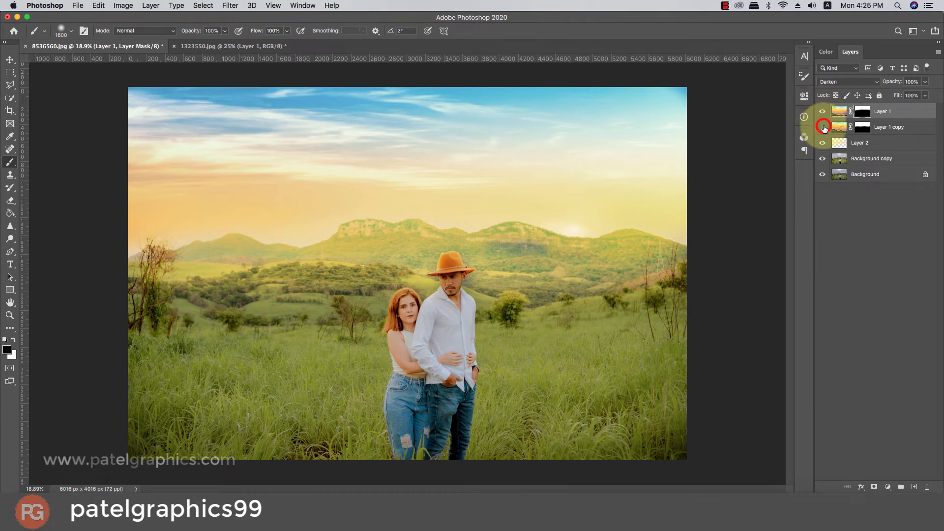
left_click(823, 129)
left_click(880, 142)
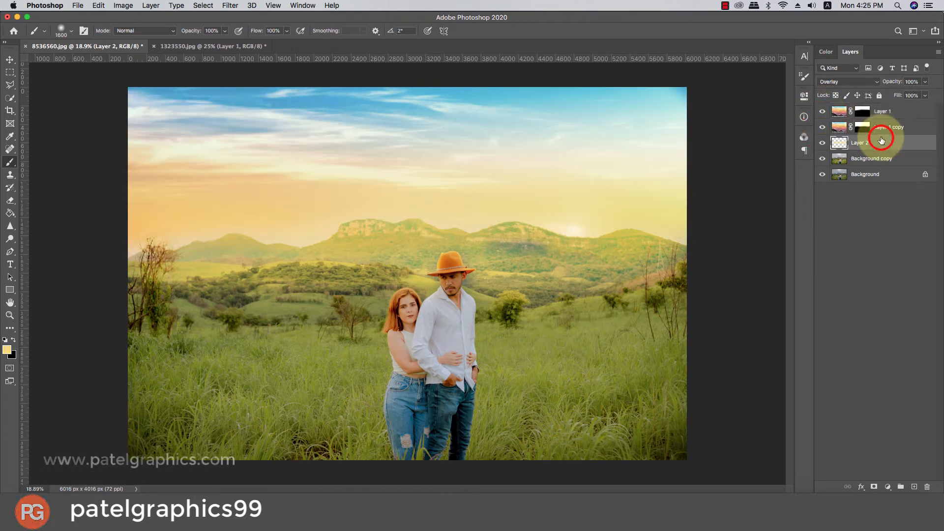
left_click(923, 83)
left_click_drag(919, 93, 896, 101)
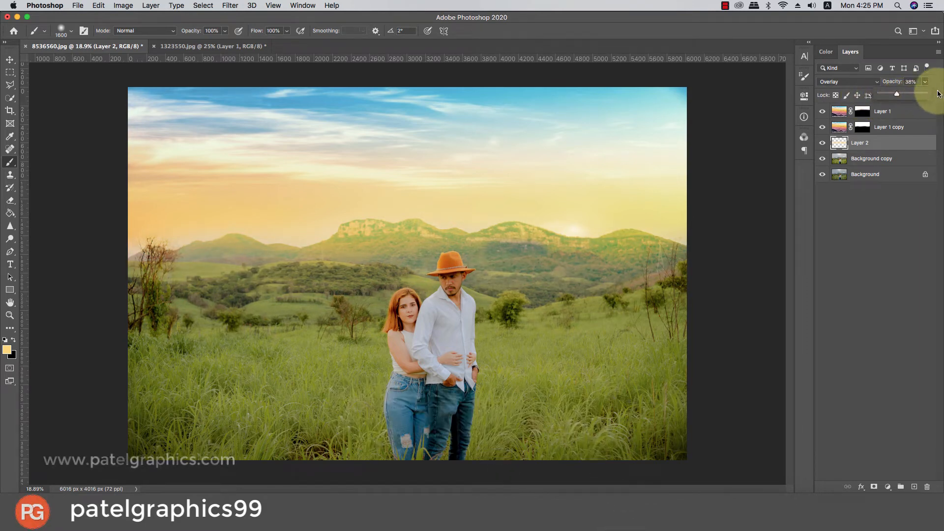
Add a new layer above Layer 1 and fill it using Apply Image with the Merged source, Multiply blending and 100% opacity
left_click(926, 110)
left_click(914, 487)
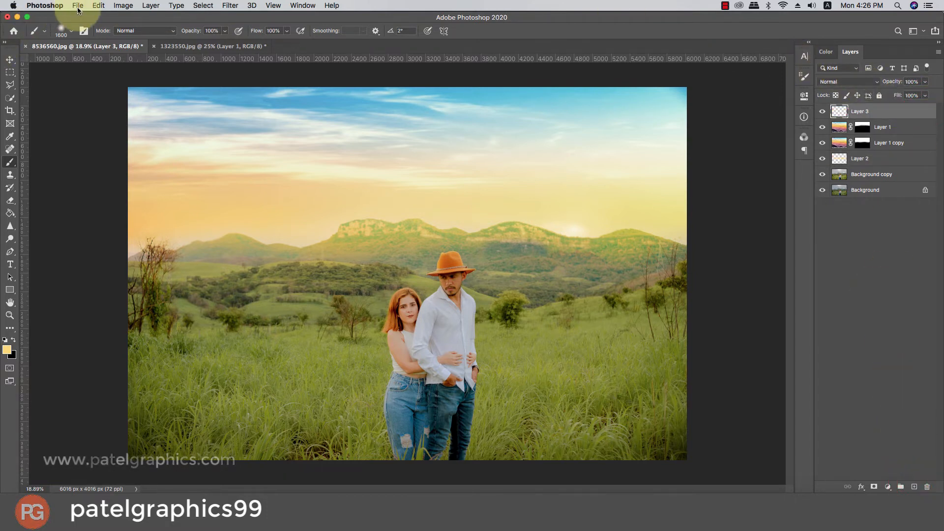
left_click(123, 6)
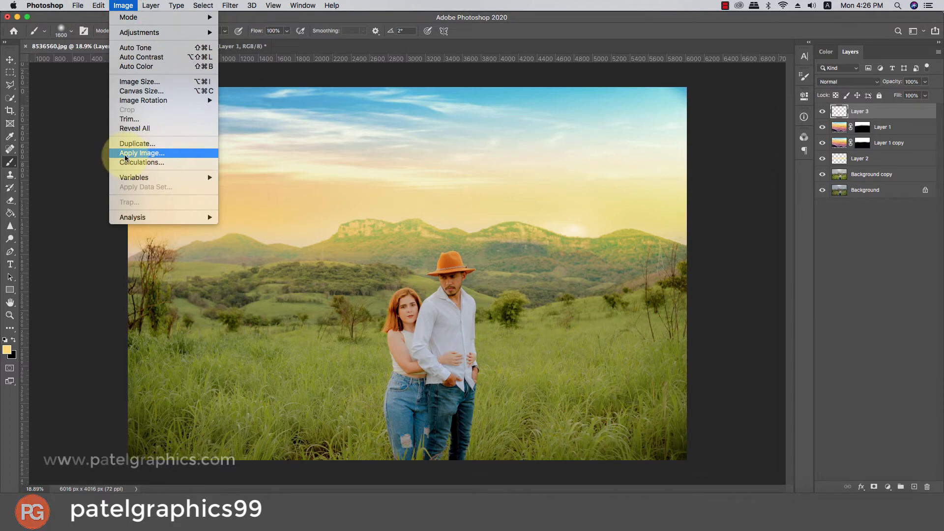
left_click(153, 154)
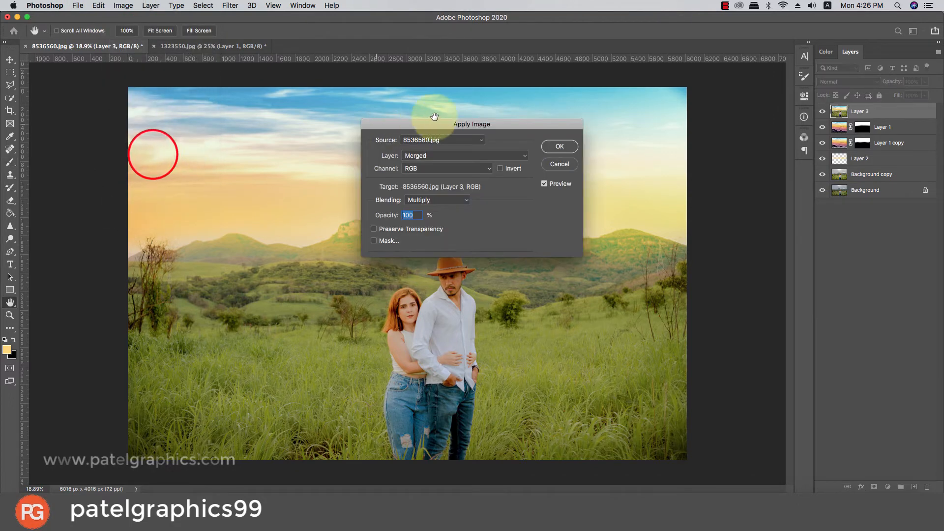
left_click(557, 145)
left_click(892, 109)
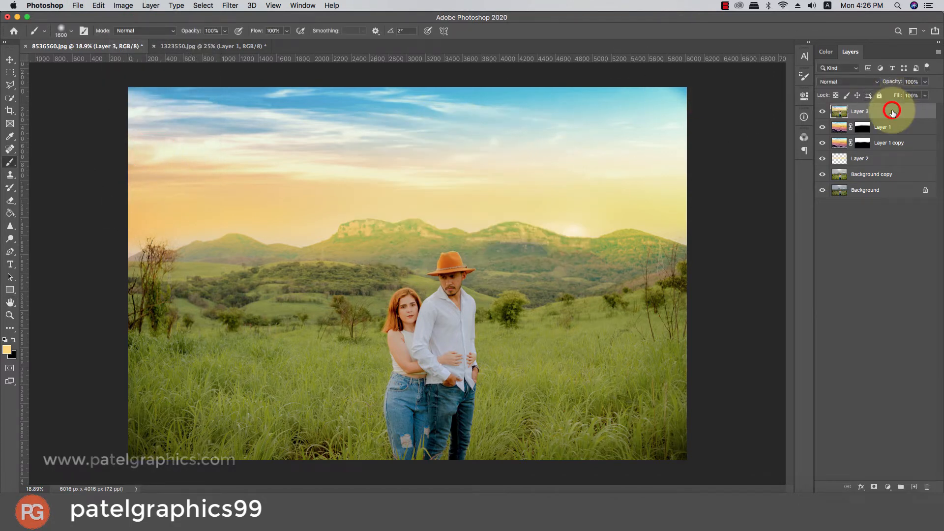
Open Layer 3 in the Camera Raw Filter and apply the Auto tone settings
key("b")
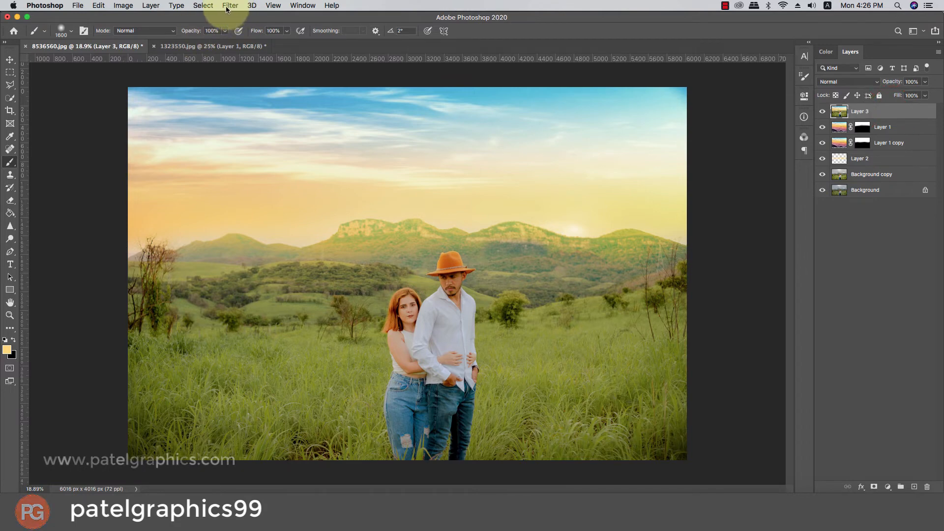
left_click(228, 7)
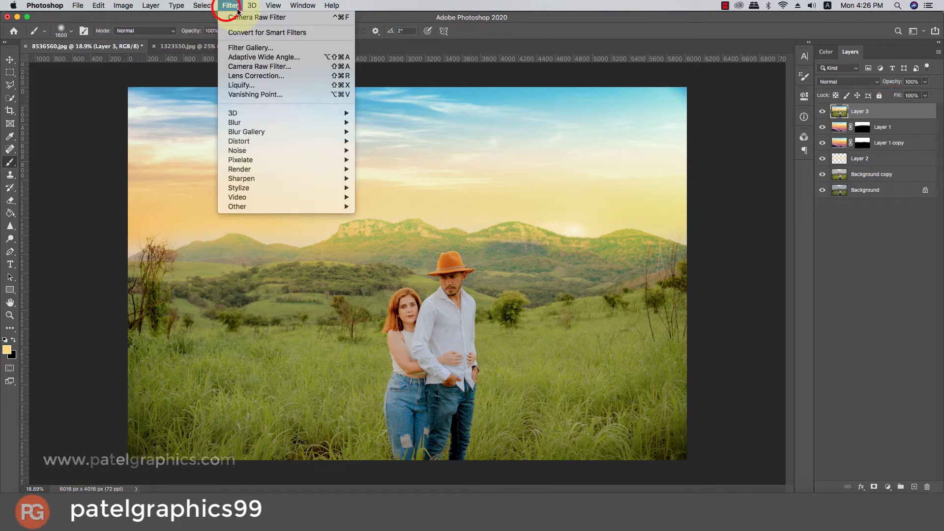
left_click(276, 69)
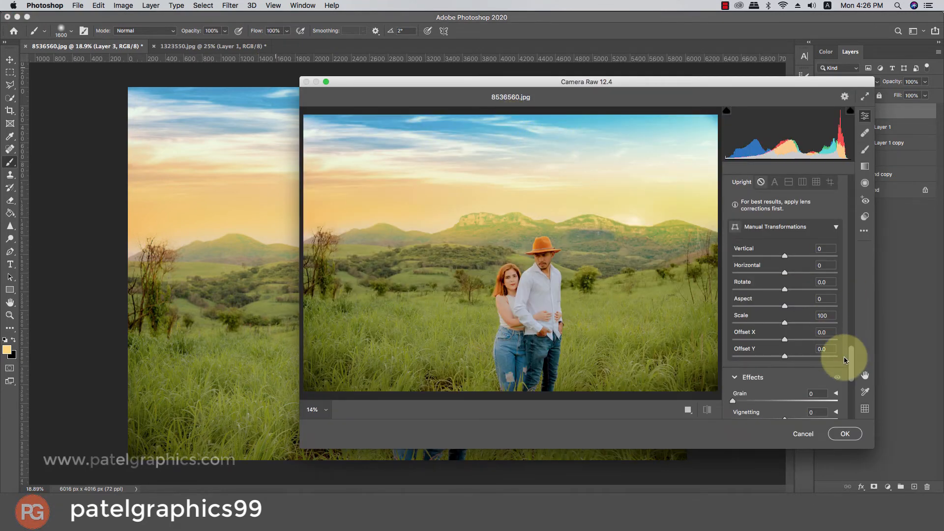
left_click_drag(845, 360, 839, 175)
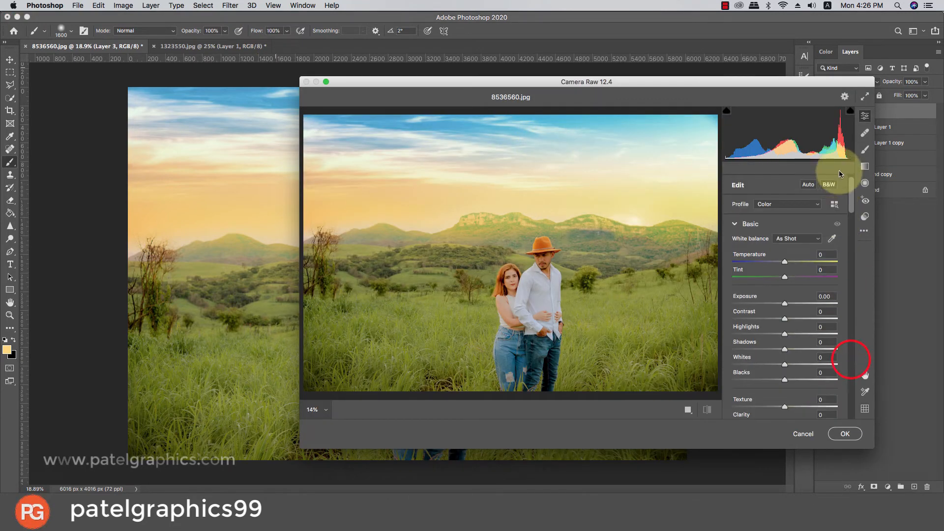
left_click(807, 184)
double_click(807, 184)
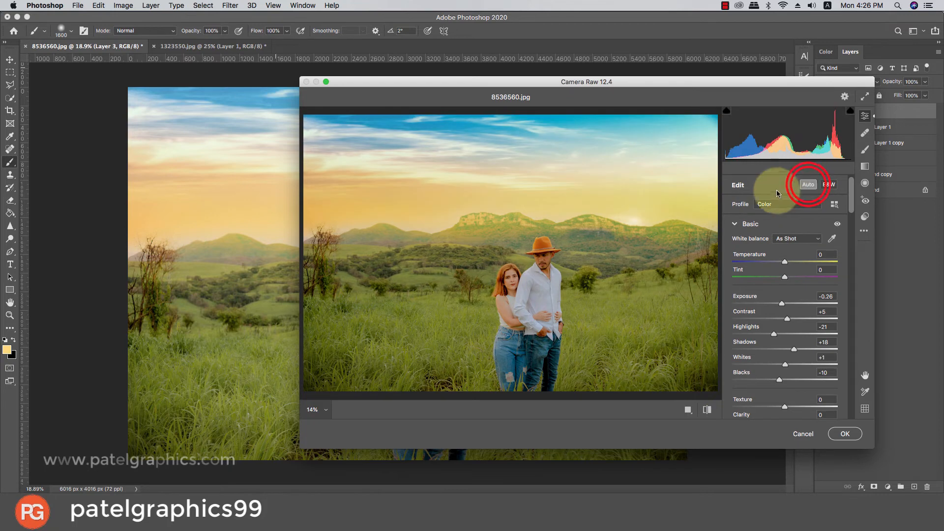
Set Exposure to -0.05, Clarity to +10 and Vibrance to +22 in the Basic adjustments
scroll(790, 257, "down", 1)
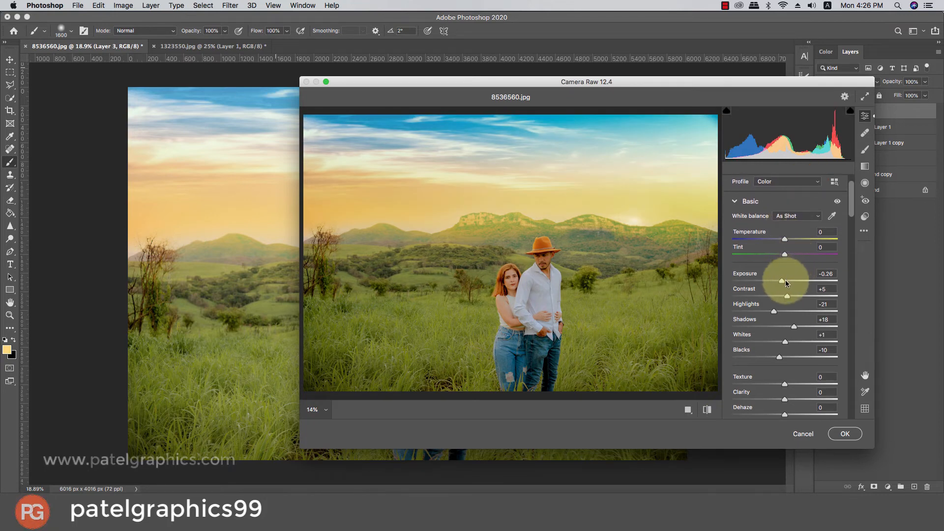
scroll(784, 275, "down", 2)
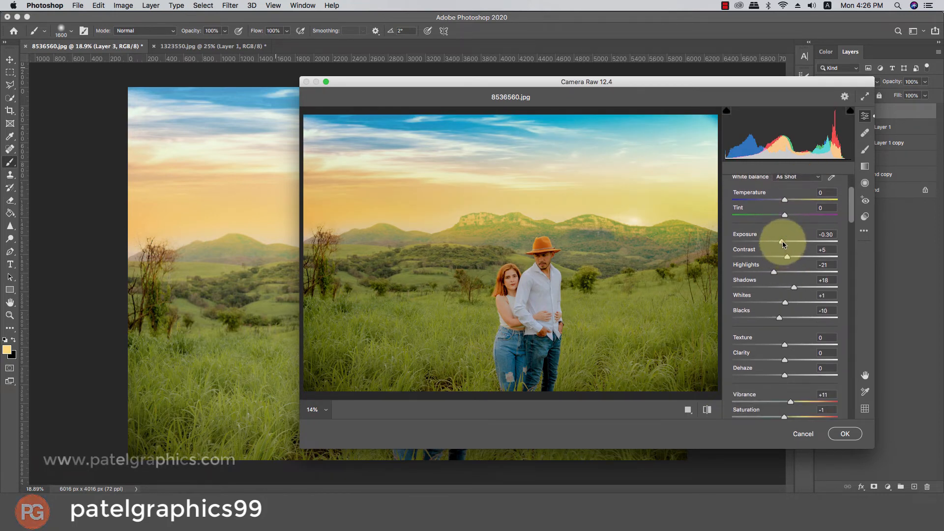
left_click_drag(782, 241, 784, 242)
scroll(784, 243, "down", 5)
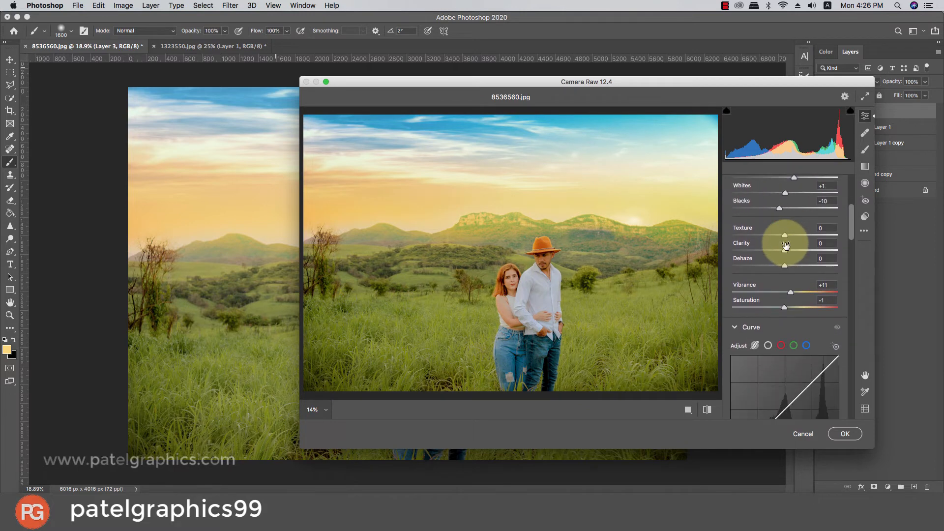
left_click_drag(785, 247, 797, 252)
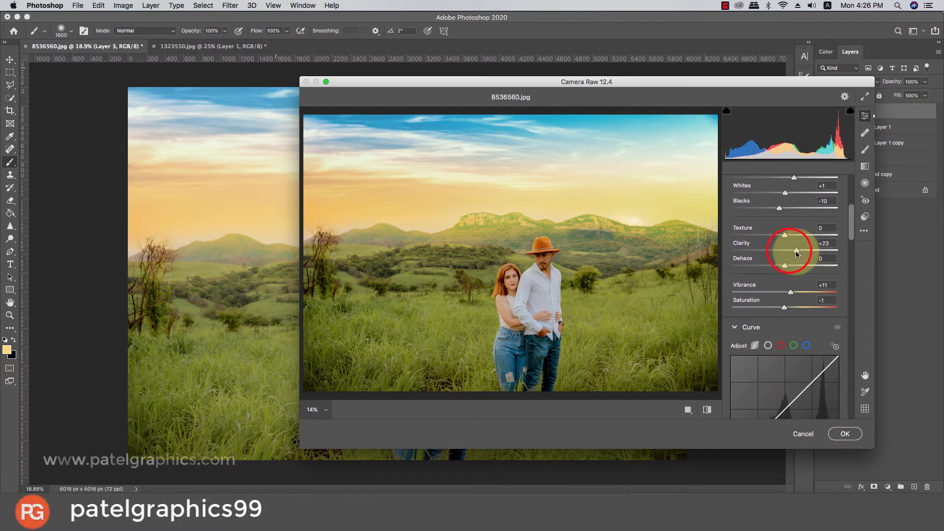
left_click(795, 292)
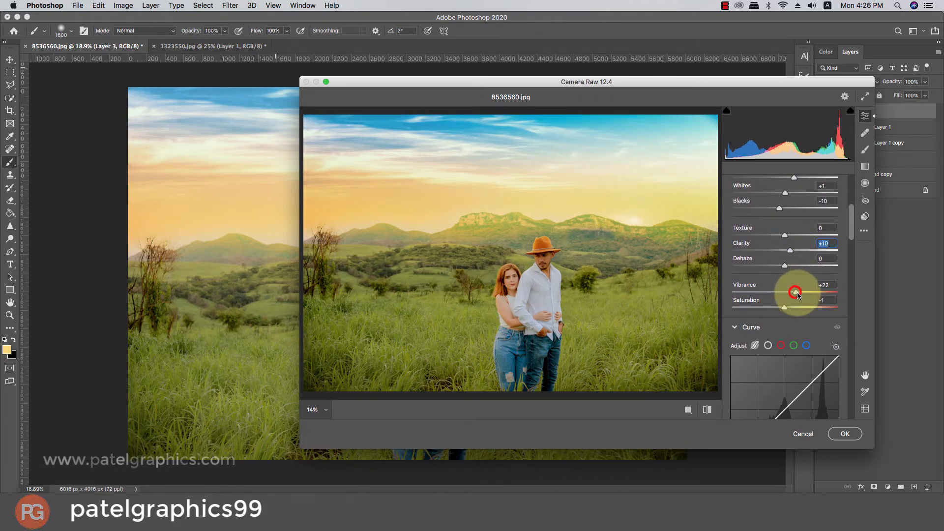
Raise the Oranges luminance in the Color Mixer
scroll(790, 286, "down", 1)
scroll(790, 286, "down", 8)
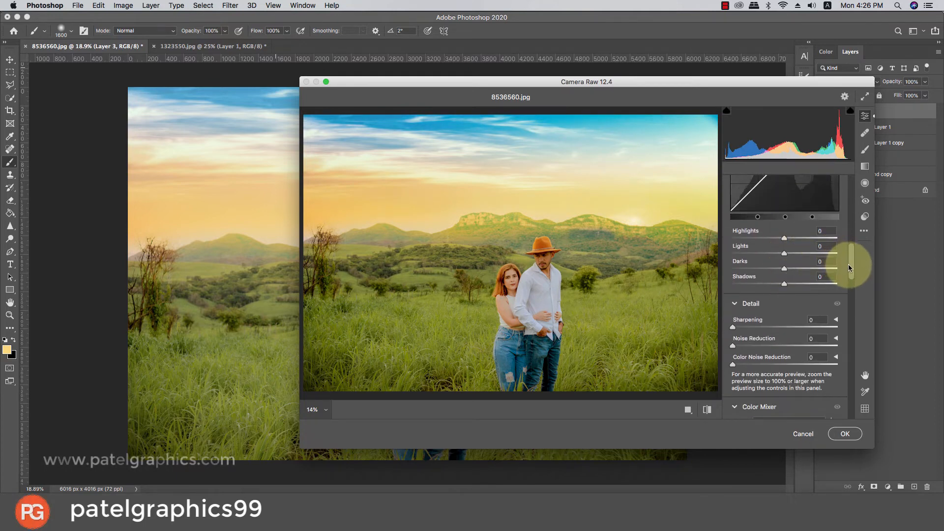
left_click_drag(848, 264, 846, 302)
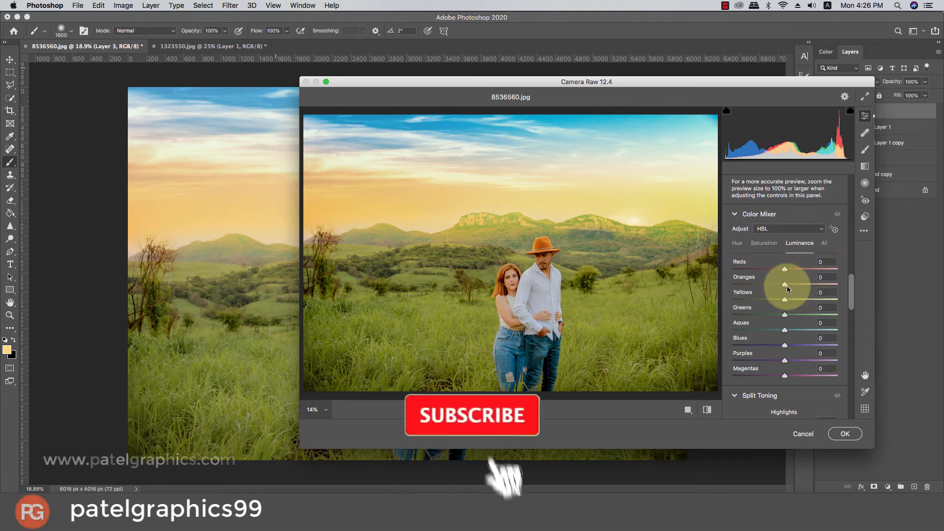
left_click_drag(789, 285, 798, 265)
Set the Blue Primary Saturation to +18 in Calibration and Vignetting to -12
scroll(799, 266, "down", 3)
left_click_drag(853, 287, 844, 396)
left_click_drag(785, 409, 801, 410)
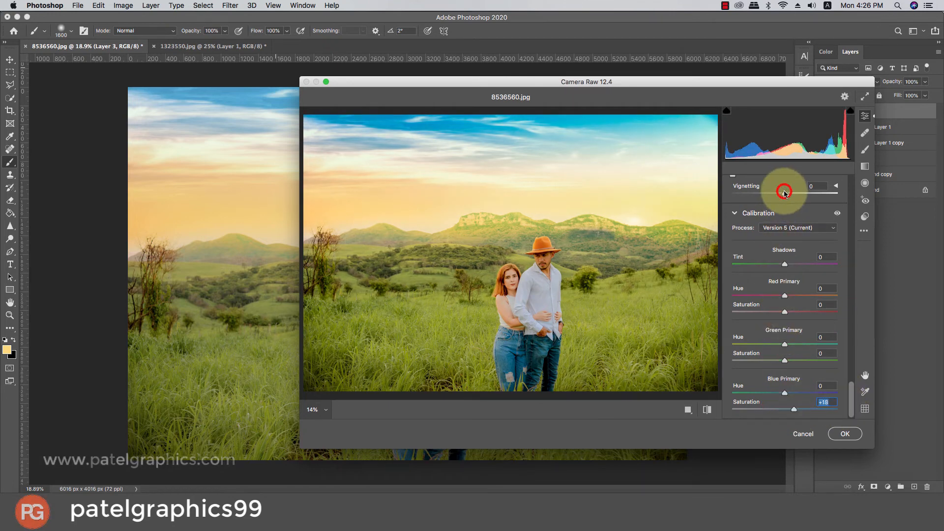
left_click_drag(784, 192, 778, 191)
scroll(827, 309, "up", 3)
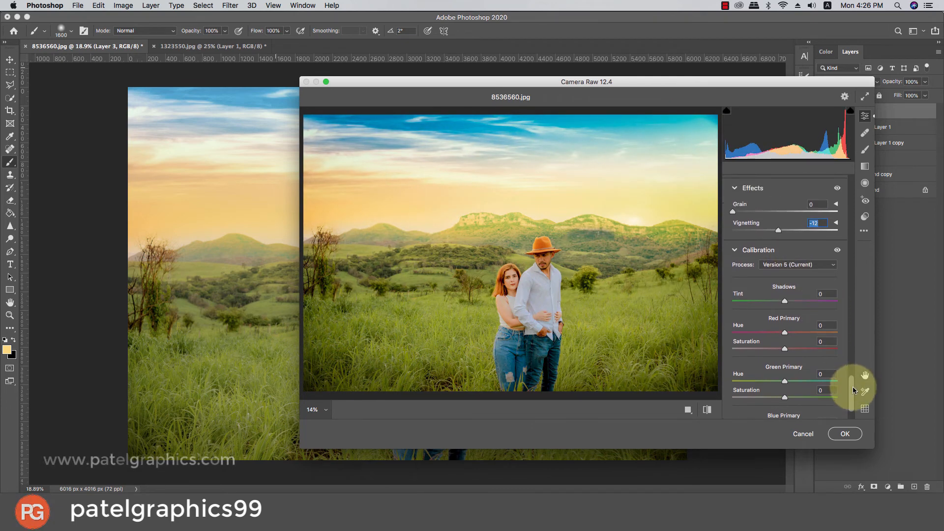
Fine-tune the Temperature by cooling it to -7 and warming it back slightly, and apply the Camera Raw adjustments
left_click_drag(853, 386, 839, 183)
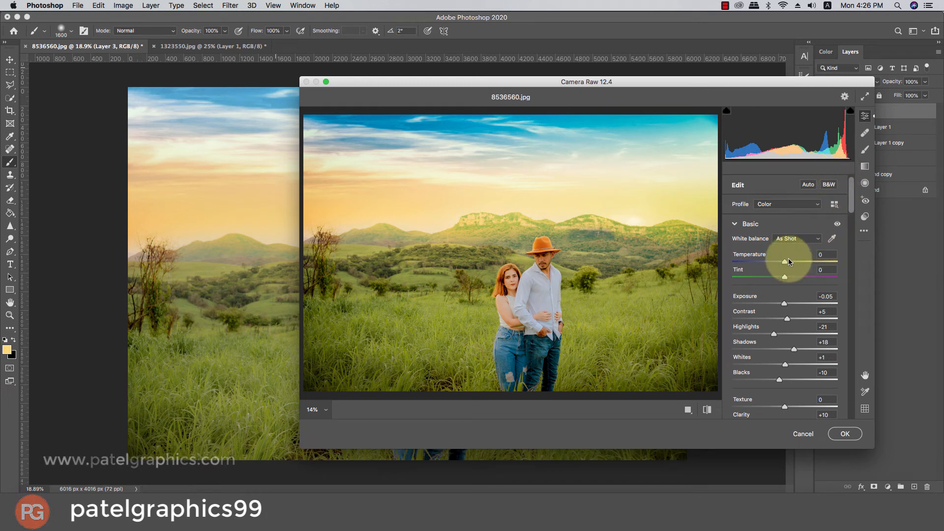
left_click_drag(783, 261, 780, 262)
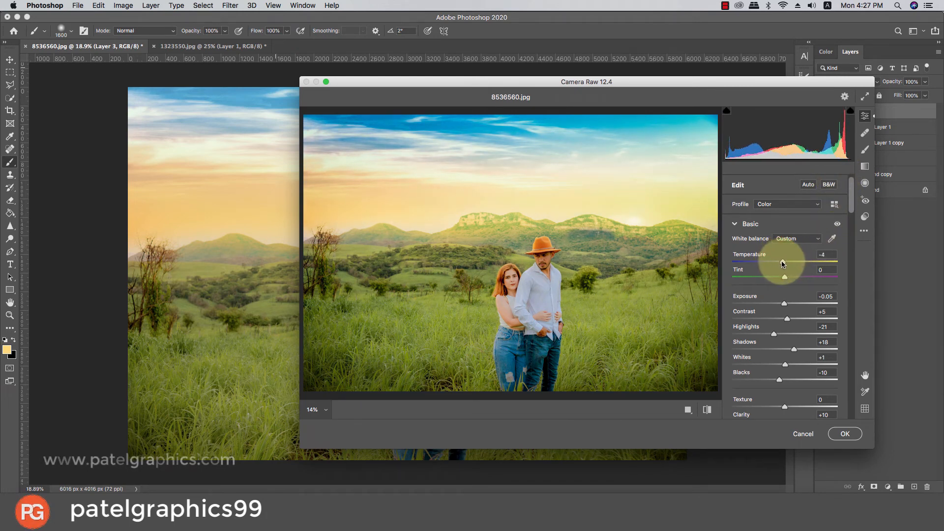
left_click_drag(781, 264, 781, 264)
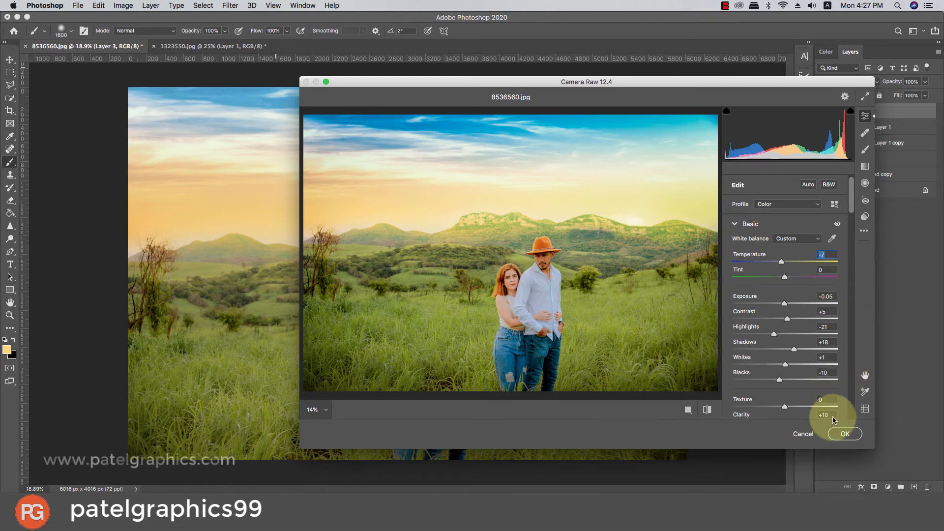
left_click_drag(783, 262, 786, 264)
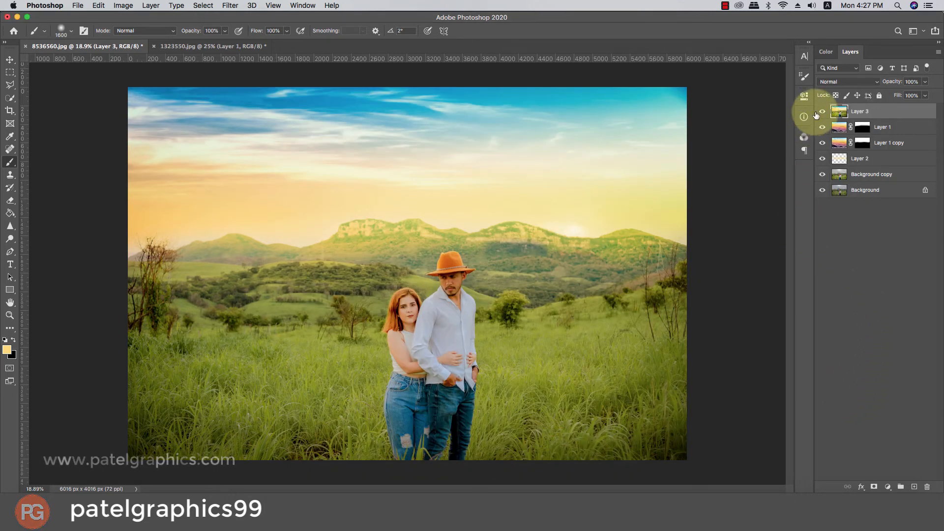
Compare the photo with and without Layer 3 and examine the couple up close and in the full composition
left_click(819, 113)
left_click(818, 113)
left_click(819, 113)
left_click(818, 113)
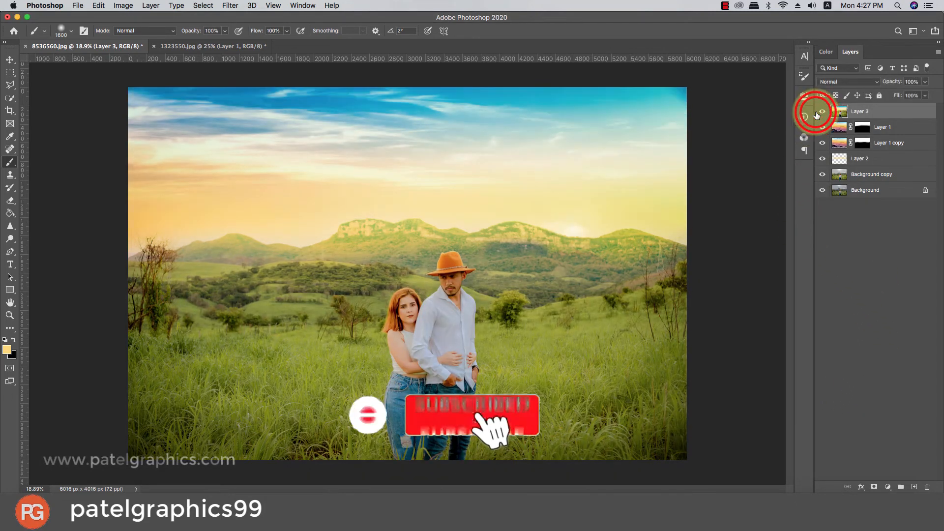
left_click(818, 113)
left_click(818, 113)
scroll(424, 325, "up", 3)
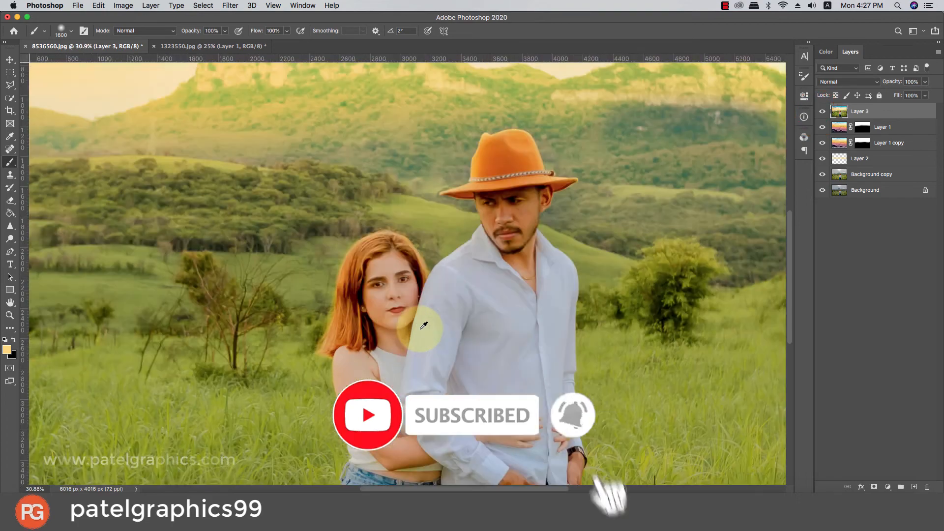
scroll(423, 326, "up", 3)
scroll(424, 325, "down", 6)
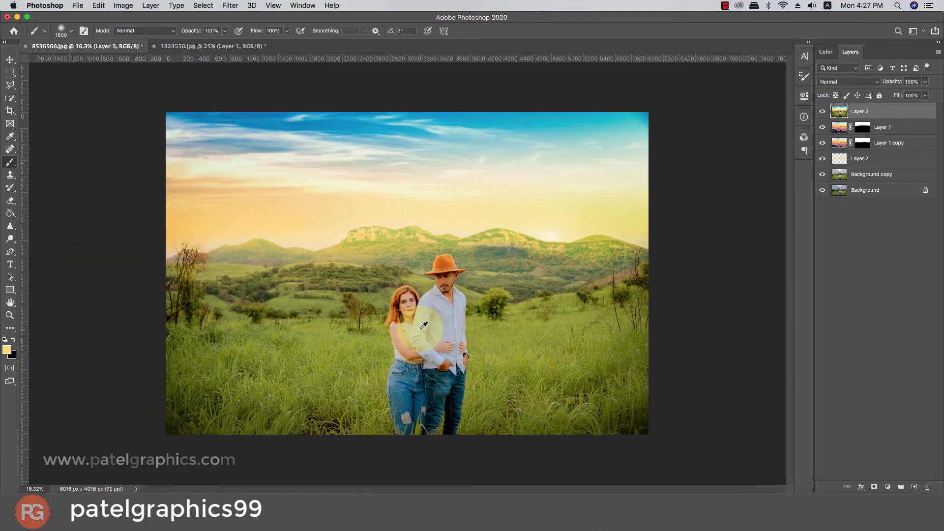
Add a Color Lookup adjustment layer above Layer 3
scroll(603, 270, "up", 1)
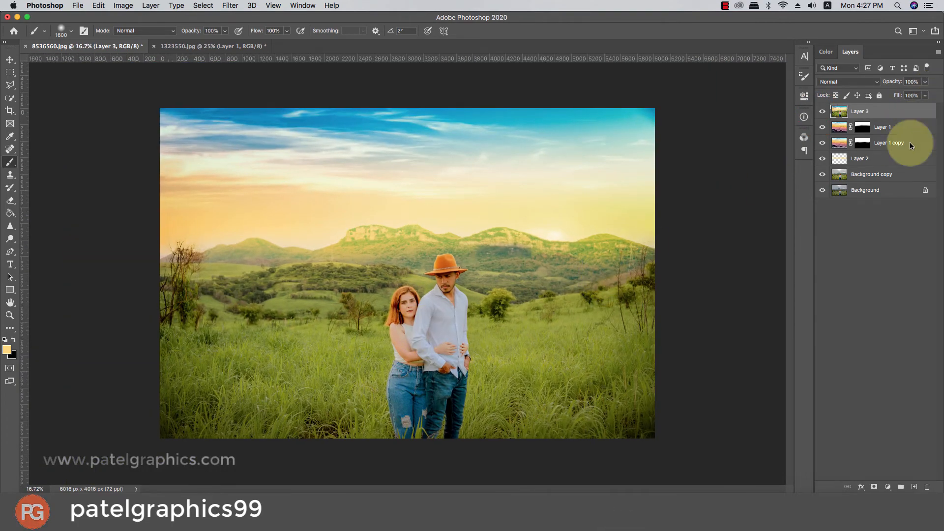
left_click(888, 486)
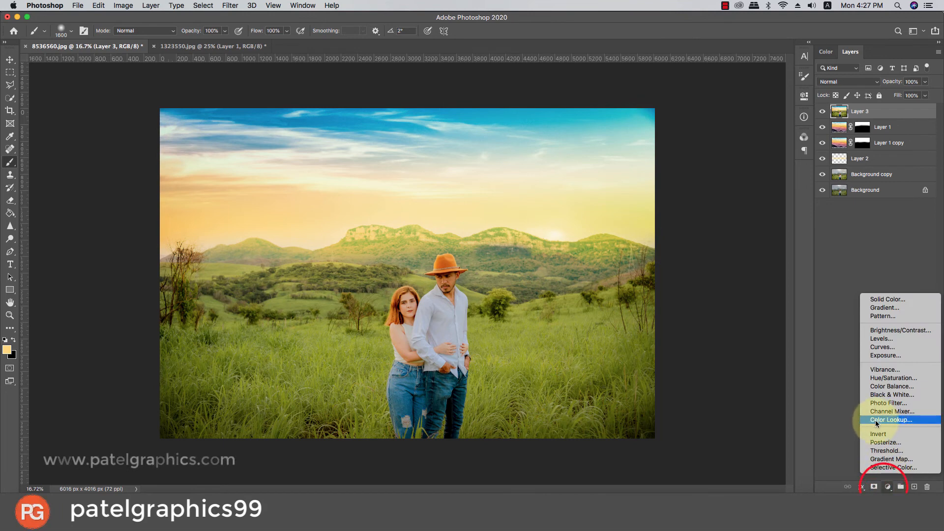
left_click(893, 421)
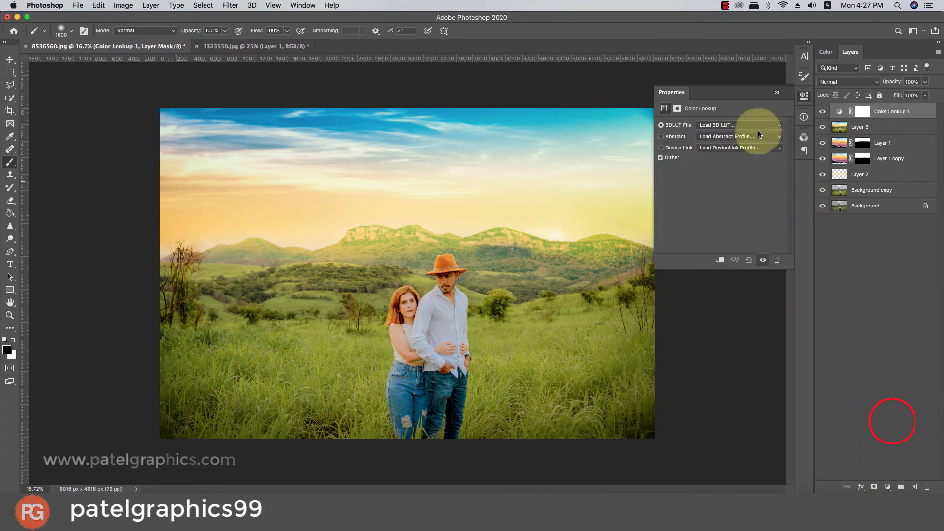
Try the 2Strip, 3Strip, Bleach Bypass and Candlelight 3D LUTs on the Color Lookup layer
left_click(724, 126)
left_click(715, 152)
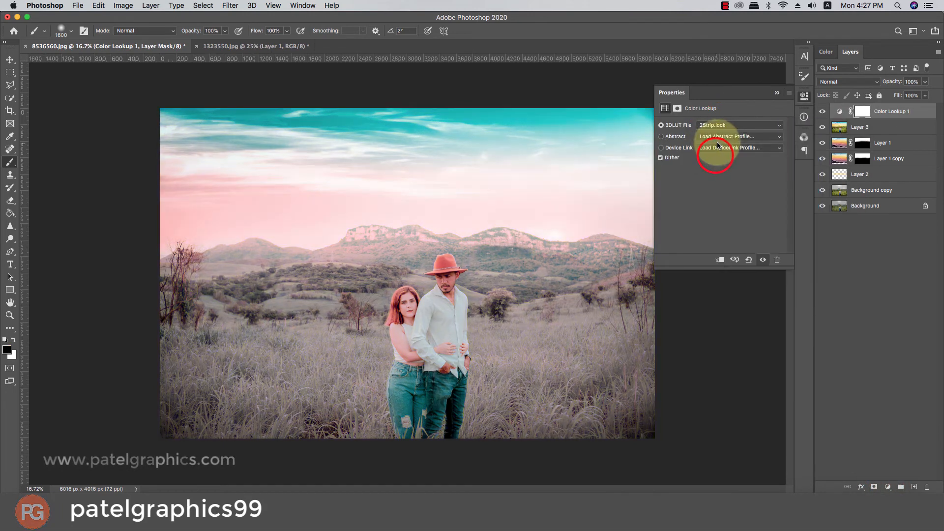
left_click(718, 126)
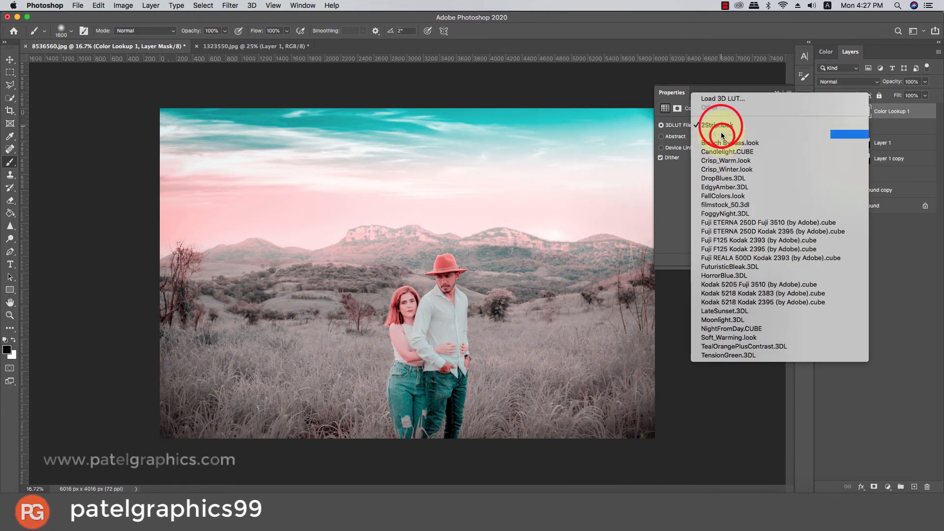
left_click(718, 133)
left_click(719, 126)
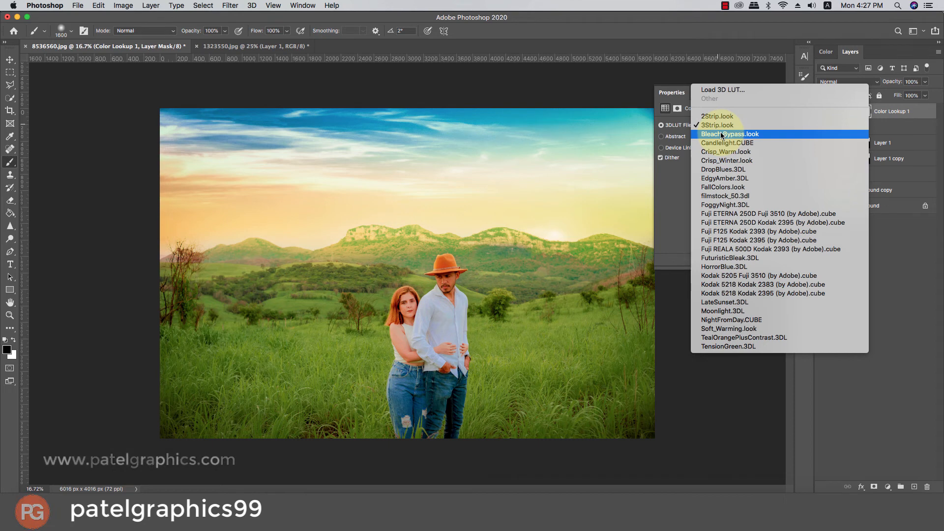
left_click(720, 132)
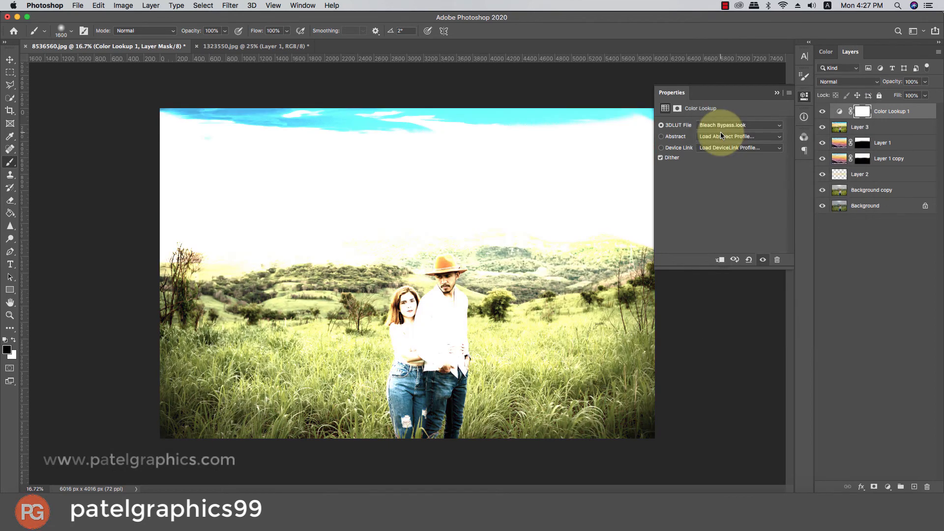
left_click(703, 126)
left_click(711, 136)
Try the Crisp_Warm, Crisp_Winter, DropBlues and EdgyAmber 3D LUTs on the Color Lookup layer
left_click(714, 131)
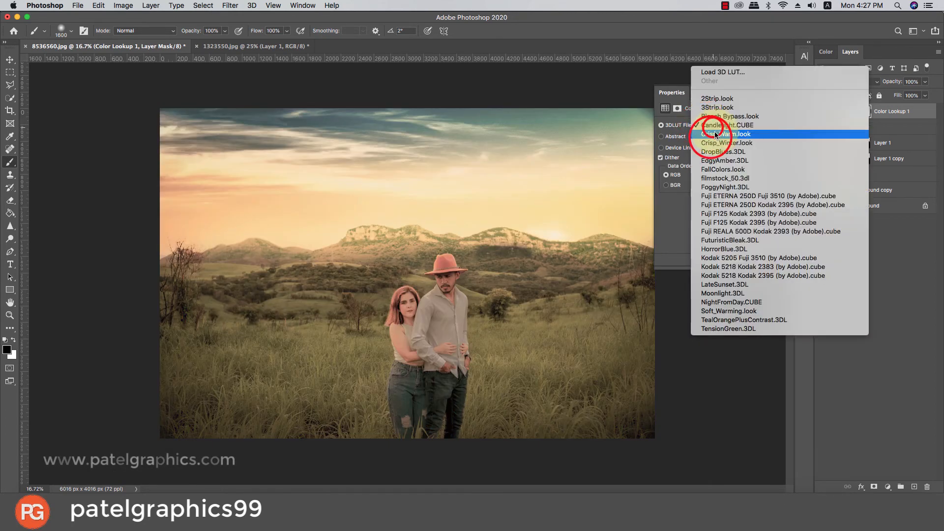
left_click(715, 133)
left_click(714, 126)
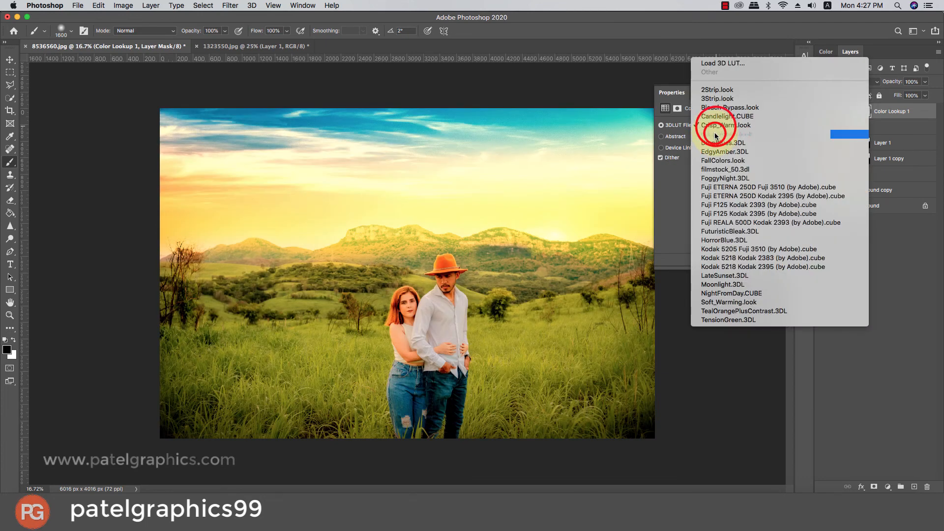
left_click(716, 132)
left_click(717, 128)
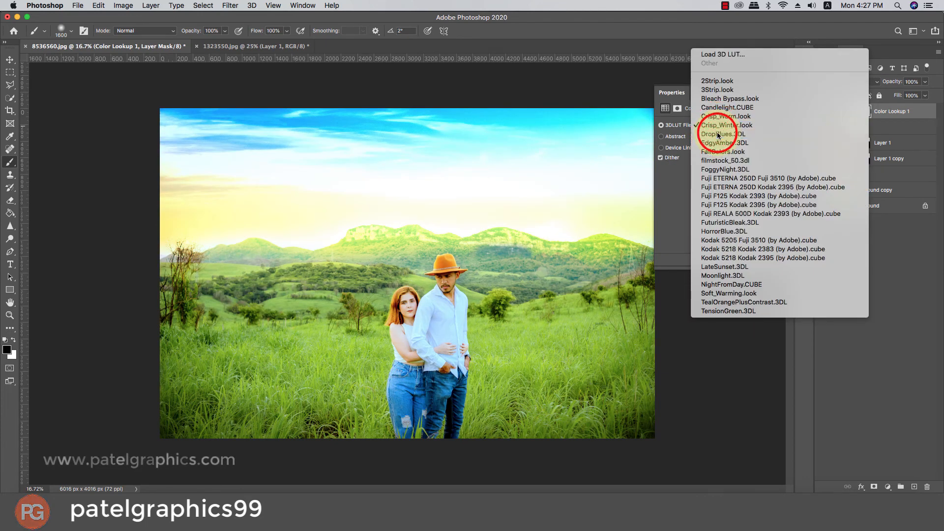
left_click(717, 133)
left_click(717, 125)
left_click(712, 133)
Try the FallColors, filmstock_50, FoggyNight and Fuji ETERNA 250D Fuji 3510 3D LUTs on the Color Lookup layer
left_click(711, 125)
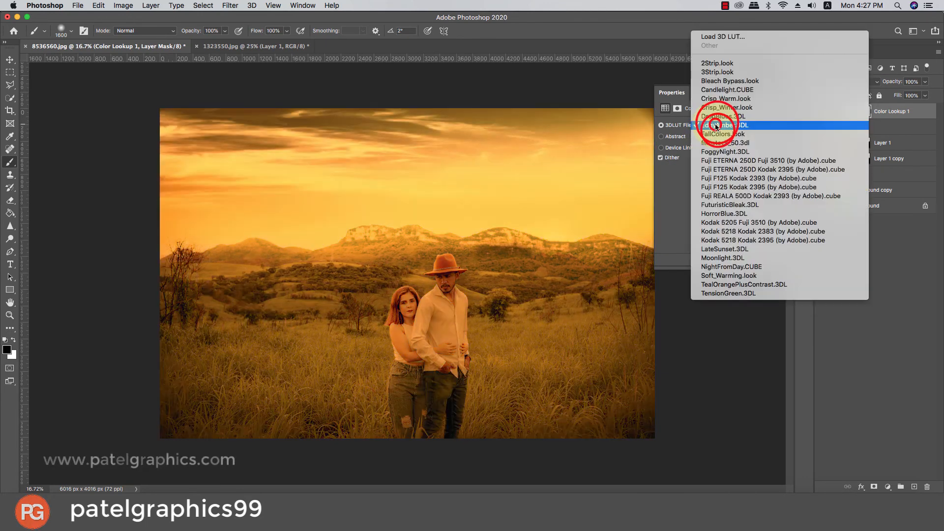
left_click(716, 130)
left_click(715, 125)
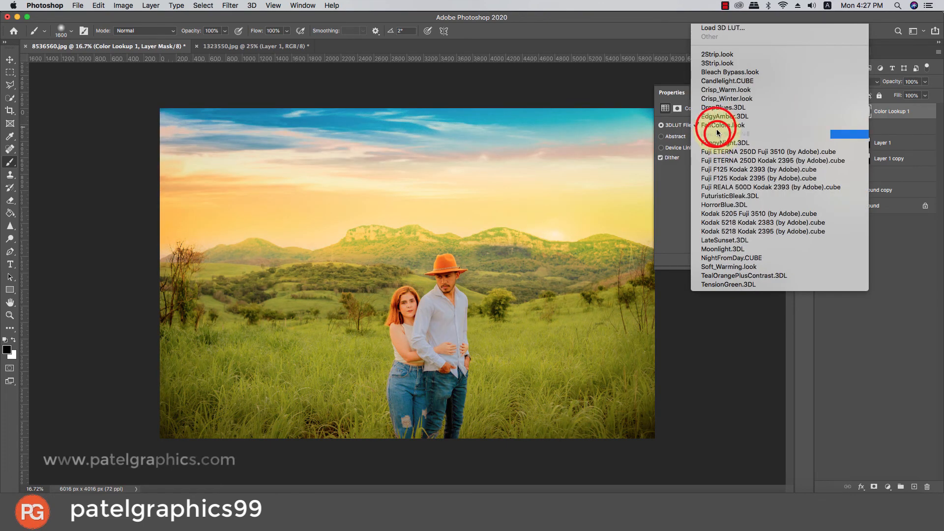
left_click(716, 133)
left_click(716, 127)
left_click(717, 134)
left_click(716, 126)
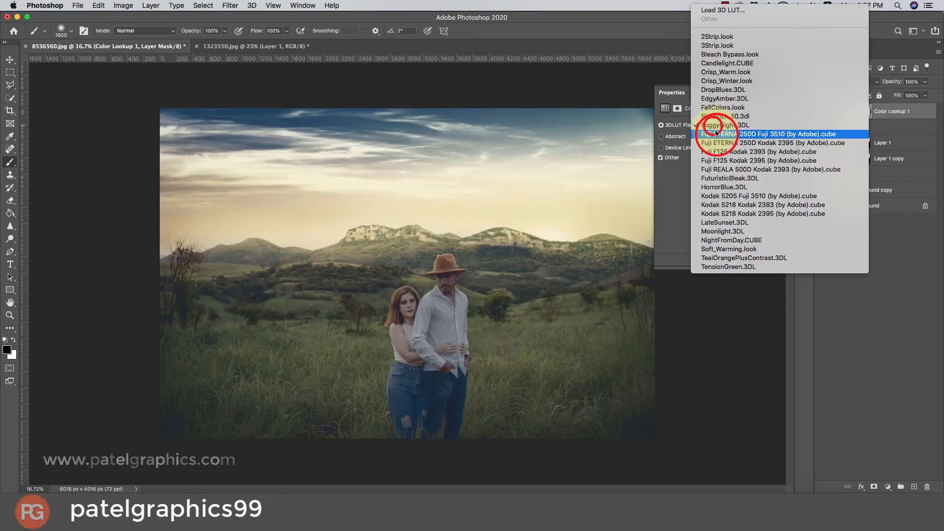
left_click(716, 132)
Apply the 3Strip.look 3D LUT to the Color Lookup layer and compare the photo with and without it
left_click(709, 124)
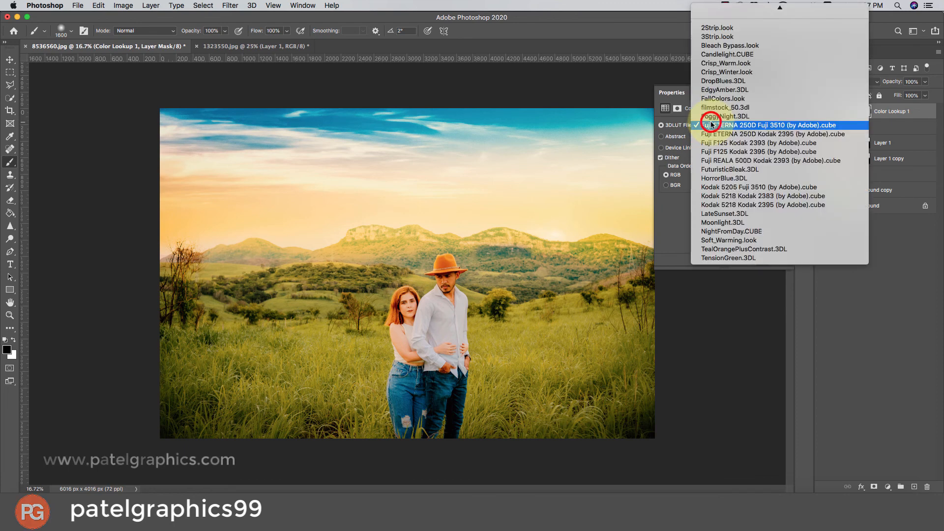
left_click(716, 25)
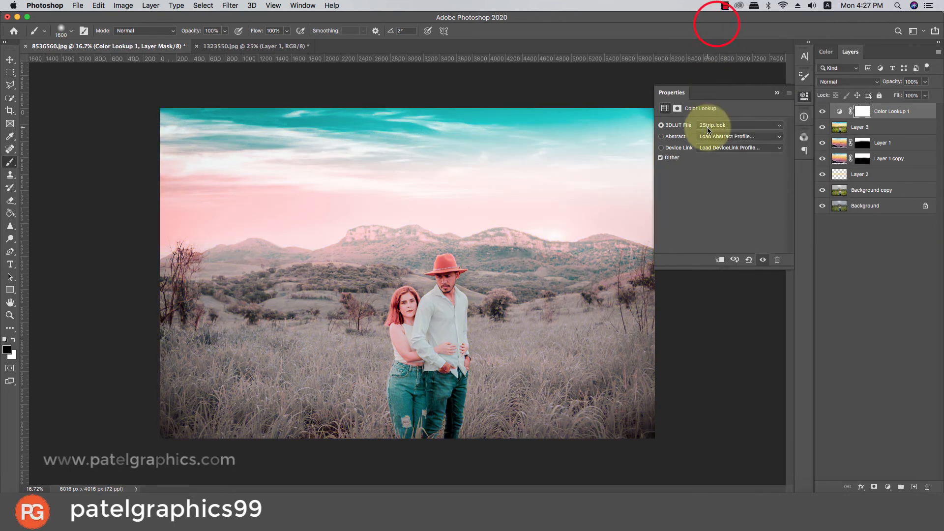
left_click(712, 125)
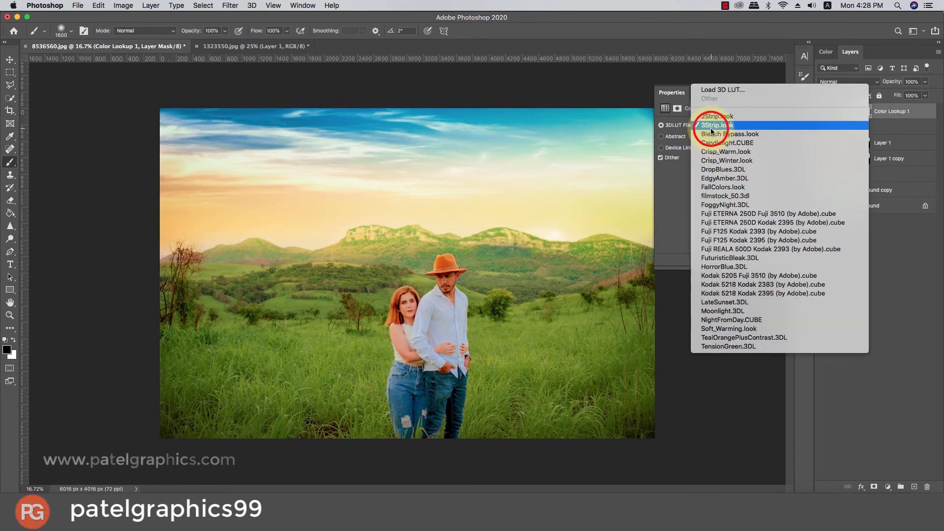
left_click(710, 127)
left_click(824, 114)
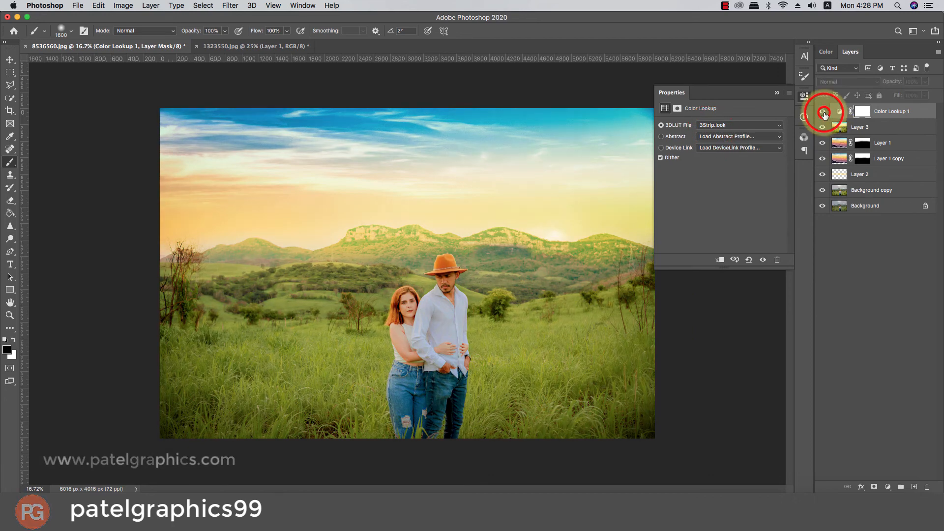
left_click(823, 112)
Reduce the Color Lookup 1 layer's opacity to about 89%
left_click(925, 82)
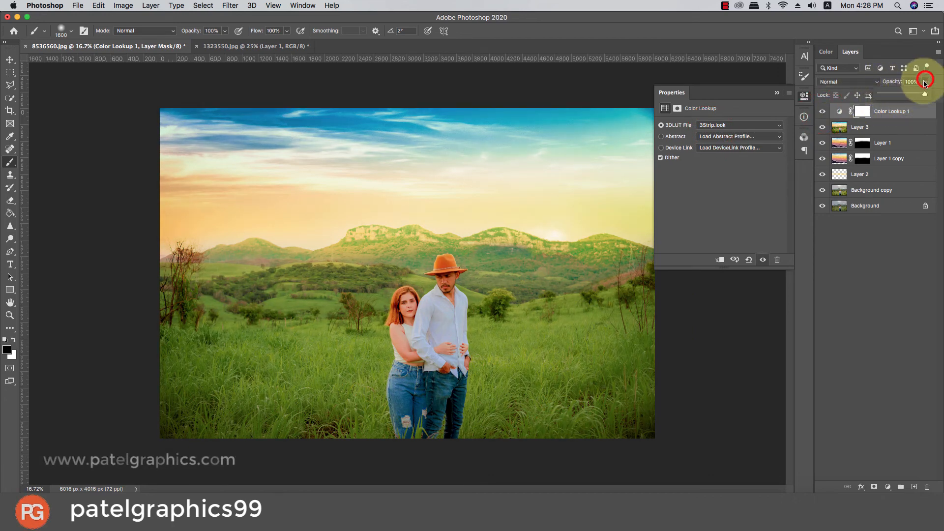
left_click_drag(925, 83, 835, 92)
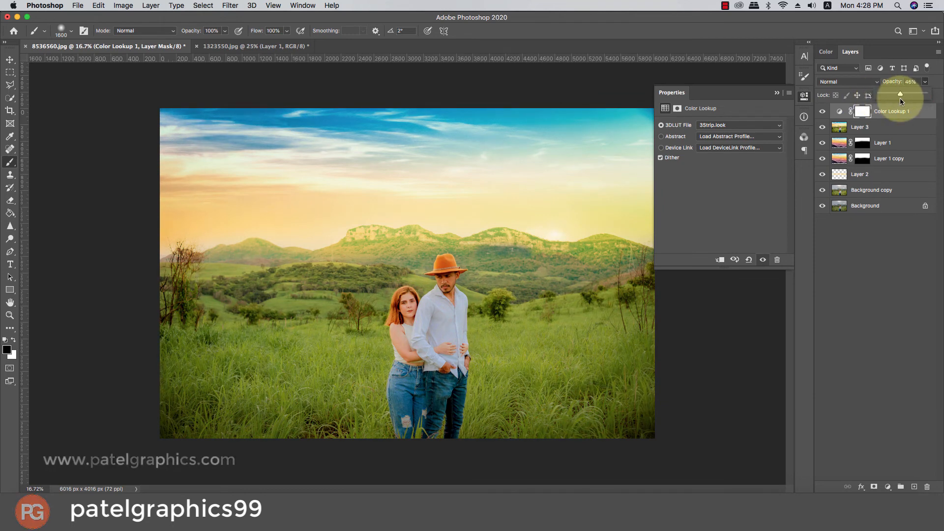
left_click_drag(900, 99, 924, 102)
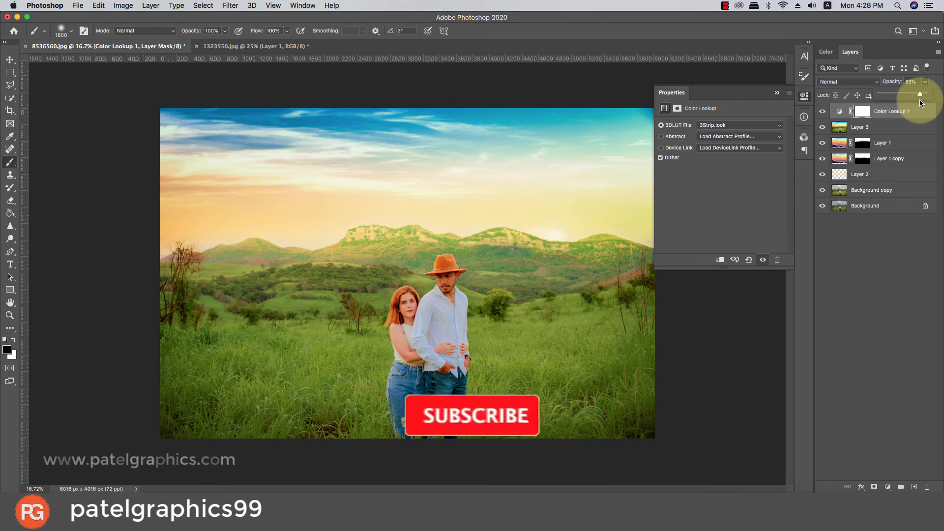
Sharpen the man's face on Layer 3 using the Sharpen tool with a 200 px brush at 11% strength
left_click(840, 127)
scroll(401, 280, "up", 4)
scroll(418, 275, "down", 4)
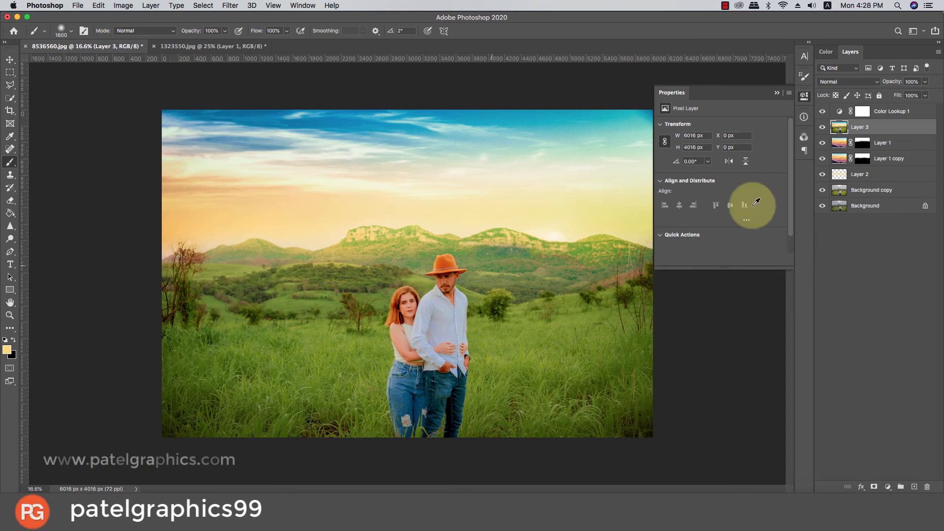
left_click(777, 93)
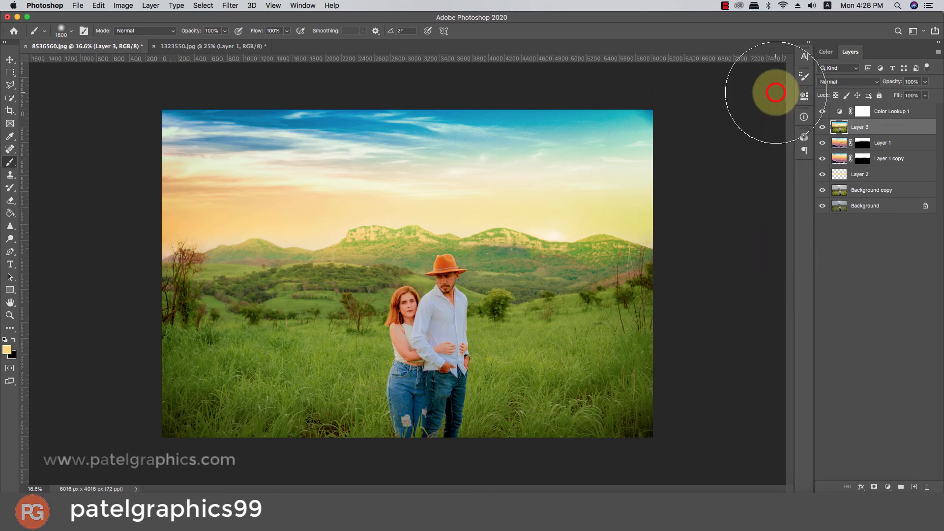
left_click(9, 226)
key("bracketright")
key("bracketright")
key("bracketright")
key("bracketright")
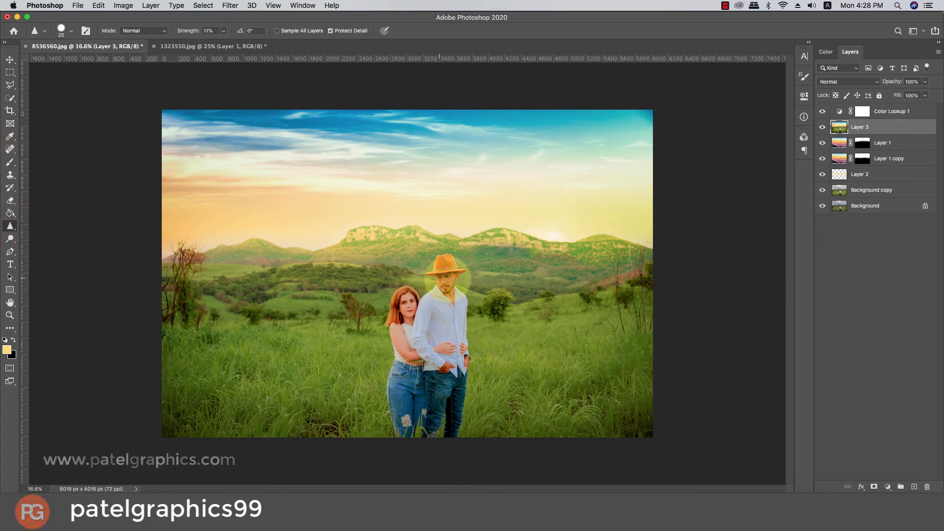
key("bracketright")
key("bracketright")
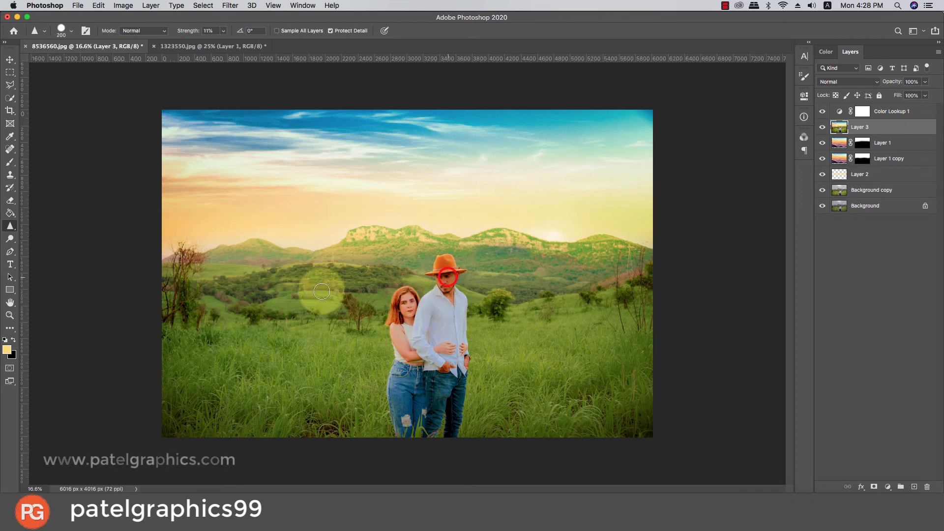
Brighten the man's face and hat with the Dodge tool set to Highlights at 12% exposure
left_click(10, 239)
left_click(33, 238)
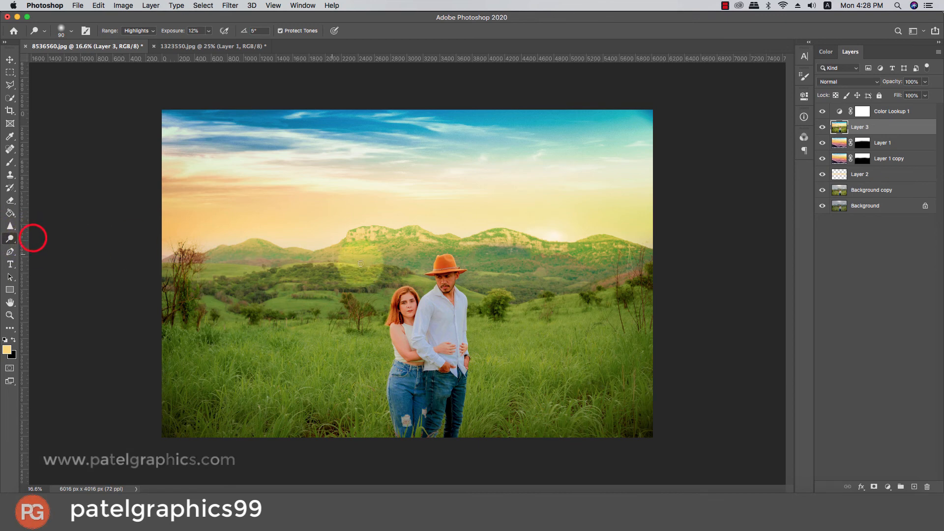
key("bracketright")
key("bracketright")
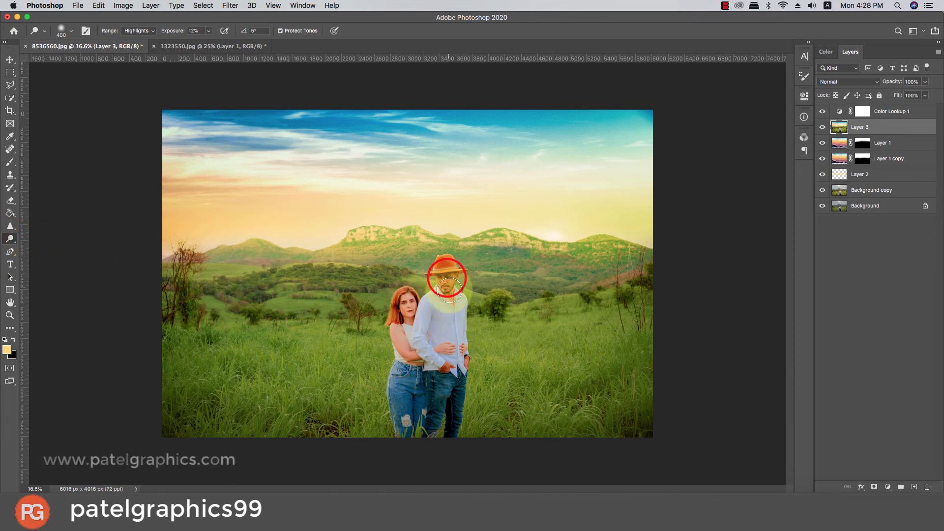
left_click_drag(448, 290, 441, 268)
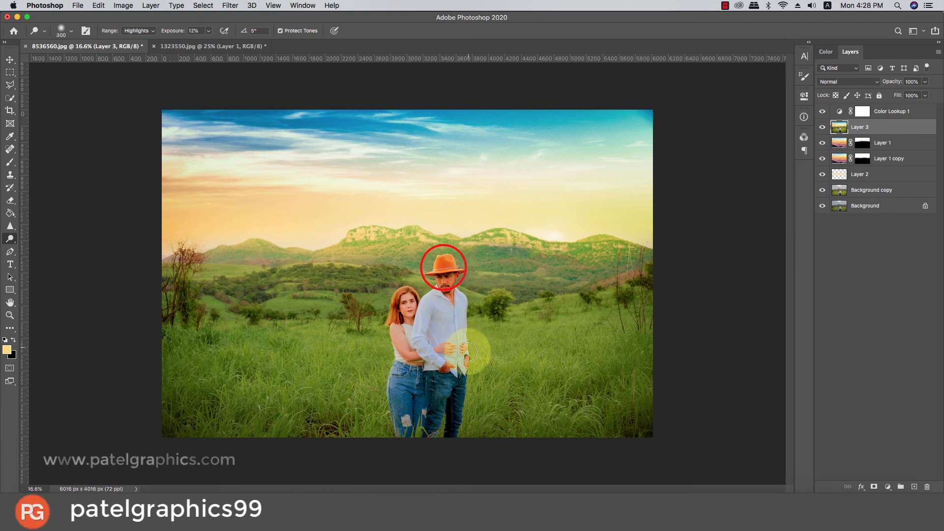
Dodge the man's shirt and jeans and the woman's top and jeans with a 500 px brush
key("bracketright")
mouse_move(441, 304)
left_mouse_down()
mouse_move(439, 403)
mouse_move(448, 312)
left_mouse_up()
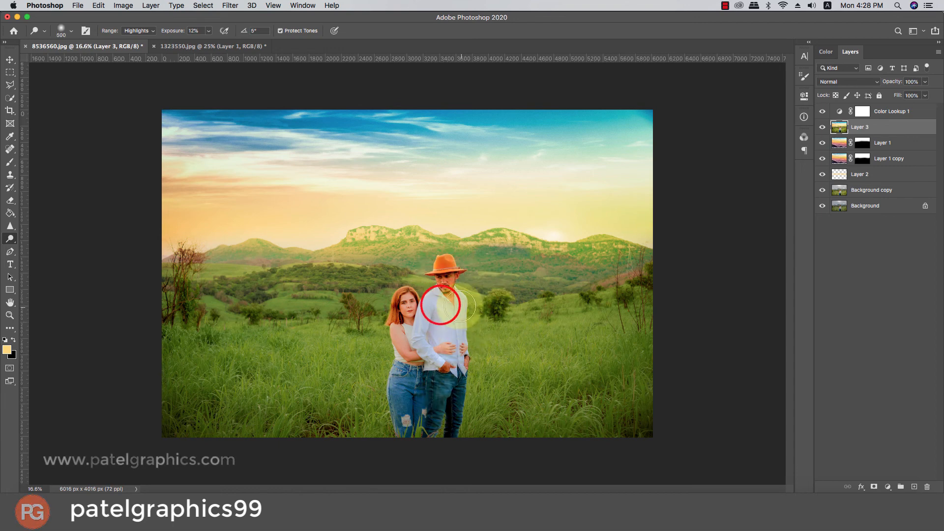
left_click_drag(457, 362, 446, 392)
left_click_drag(408, 337, 407, 386)
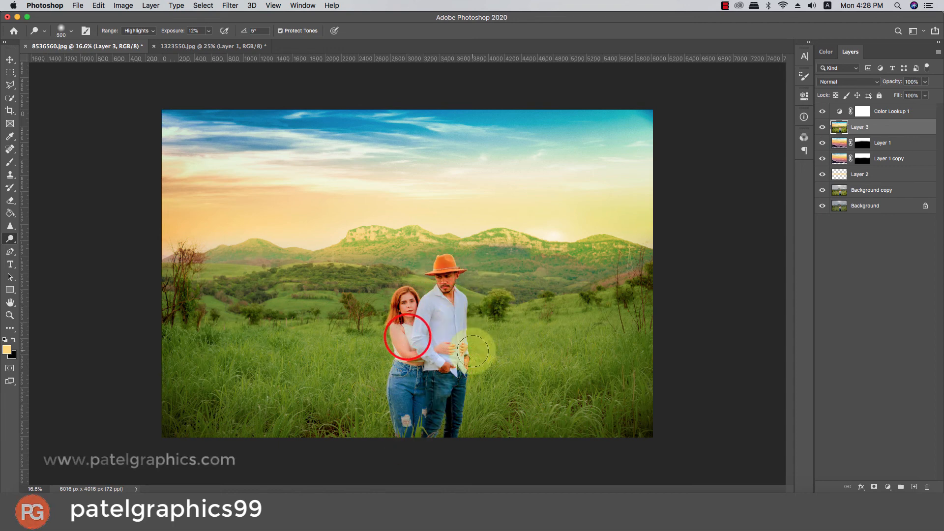
scroll(473, 351, "down", 3)
scroll(473, 351, "up", 3)
scroll(472, 351, "down", 1)
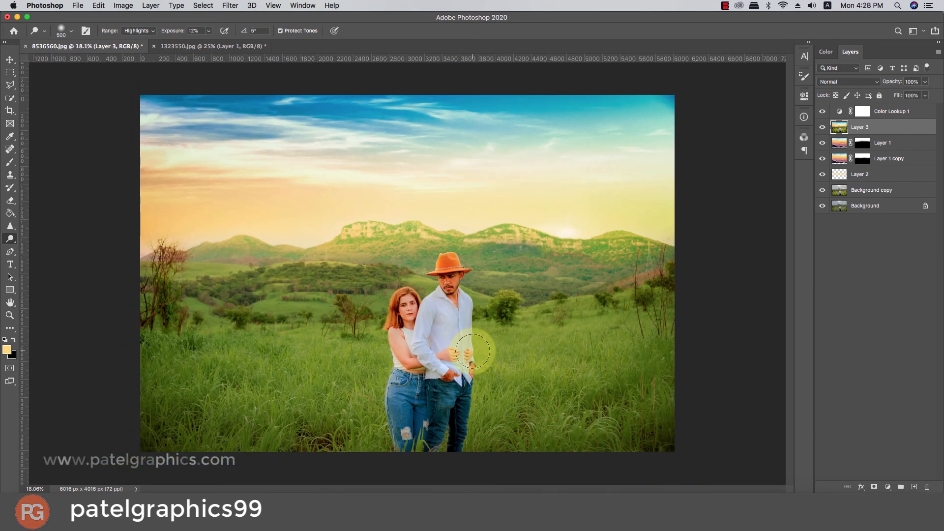
Group all layers from Color Lookup 1 down to Background copy and compare the photo with and without the group
left_click(888, 112)
left_click(874, 188, "shift")
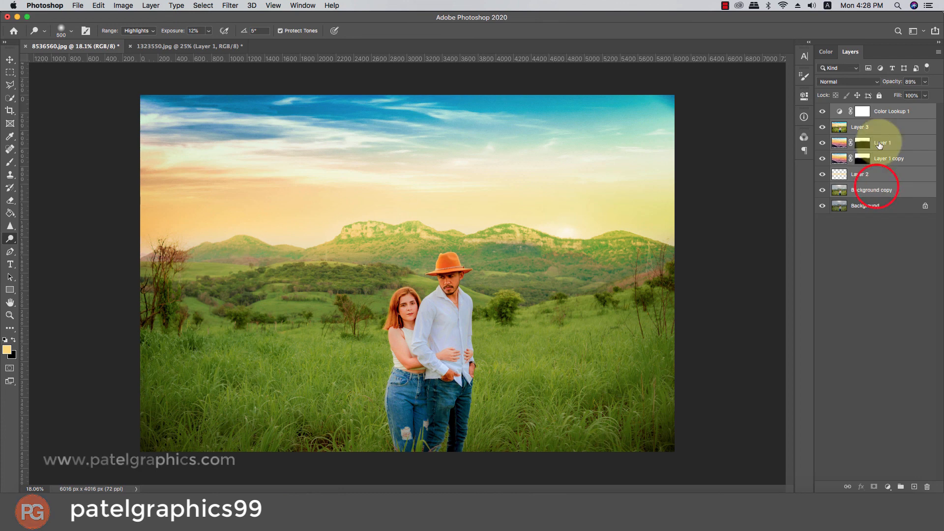
key("cmd+g")
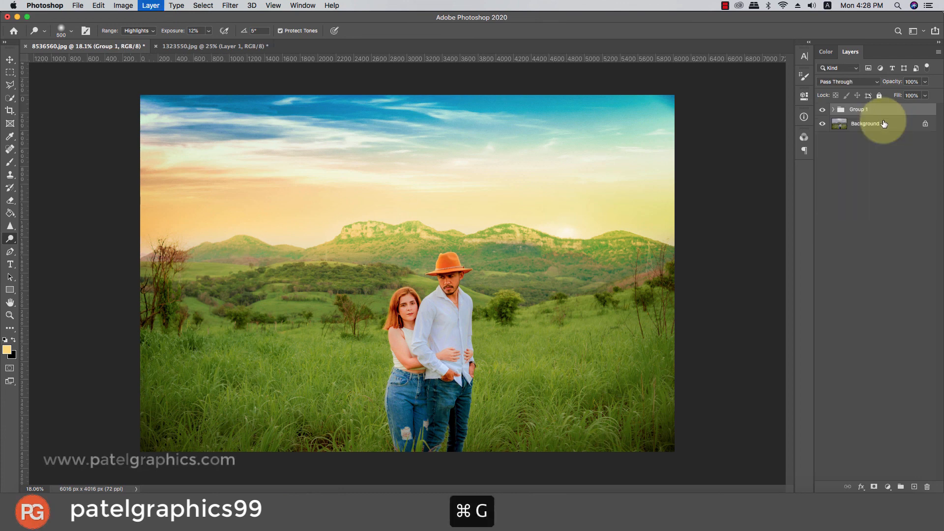
left_click(823, 110)
left_click(823, 110)
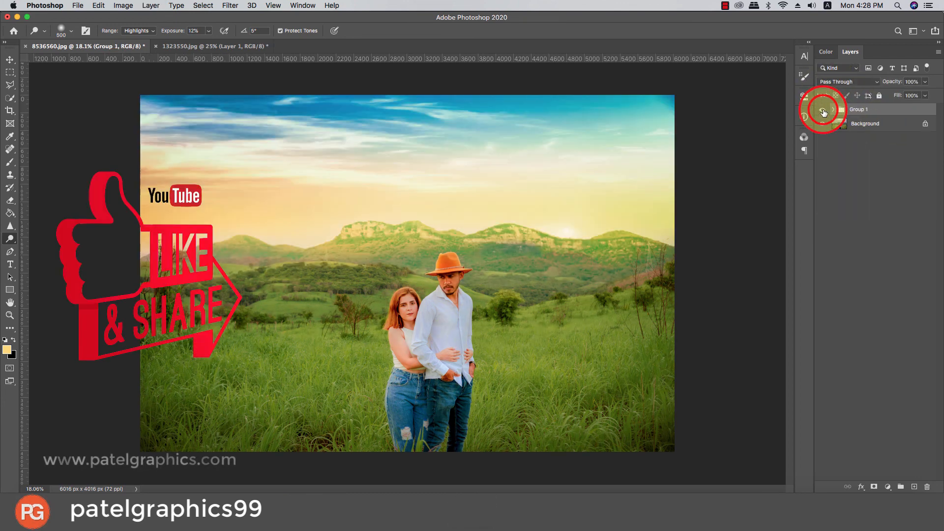
left_click(823, 110)
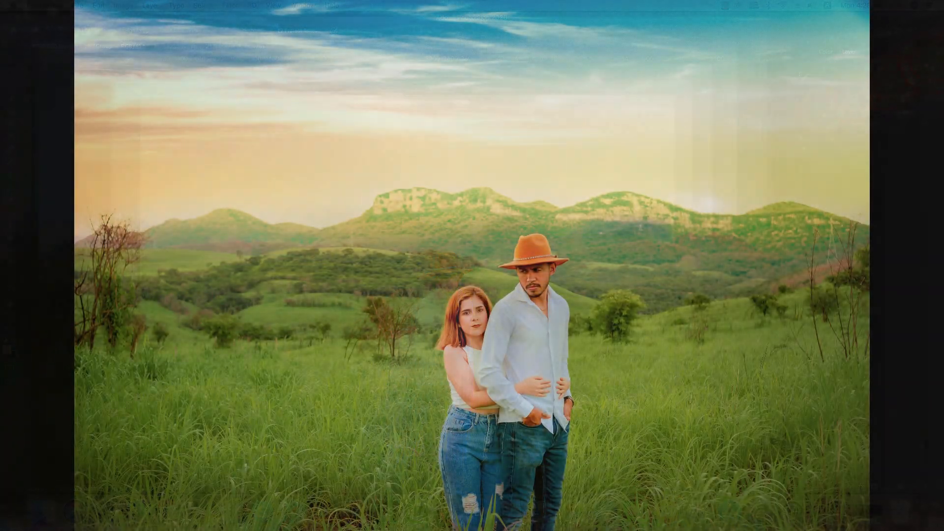